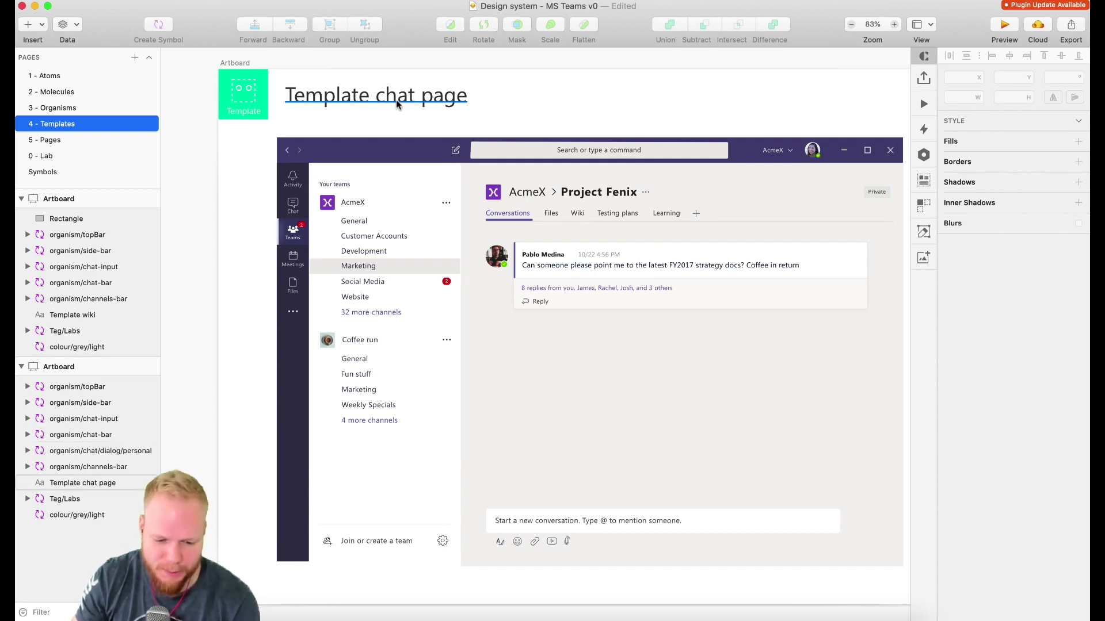
# Select the 1370×1012 Template chat page artboard and reveal the Zeplin plugin's Export Selected… command.
pyautogui.scroll(-1, 654, 270)
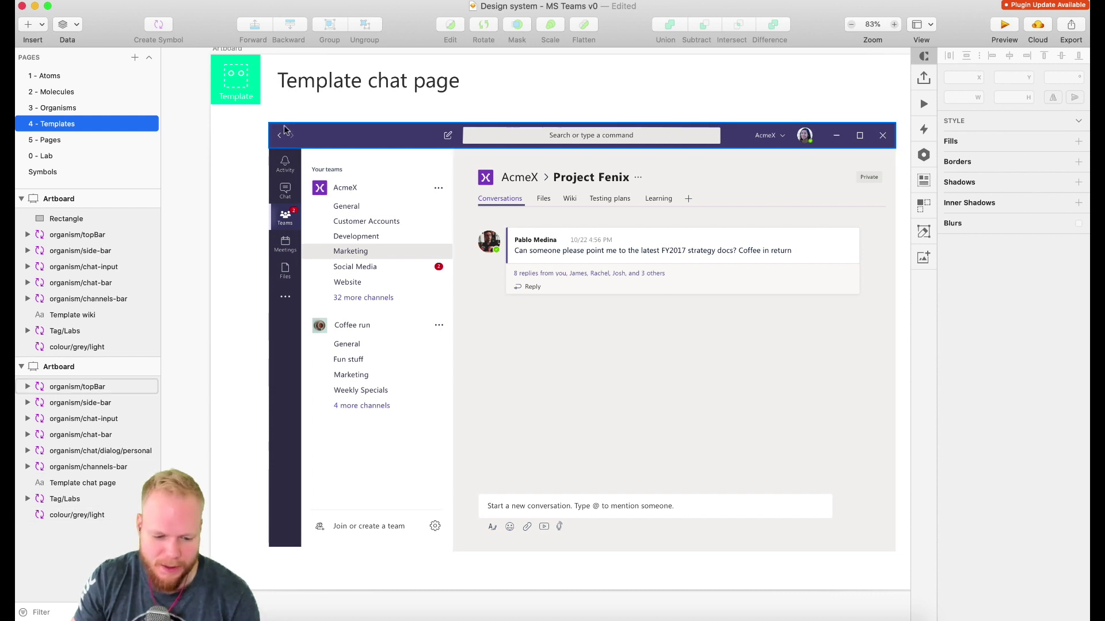
pyautogui.scroll(1, 224, 72)
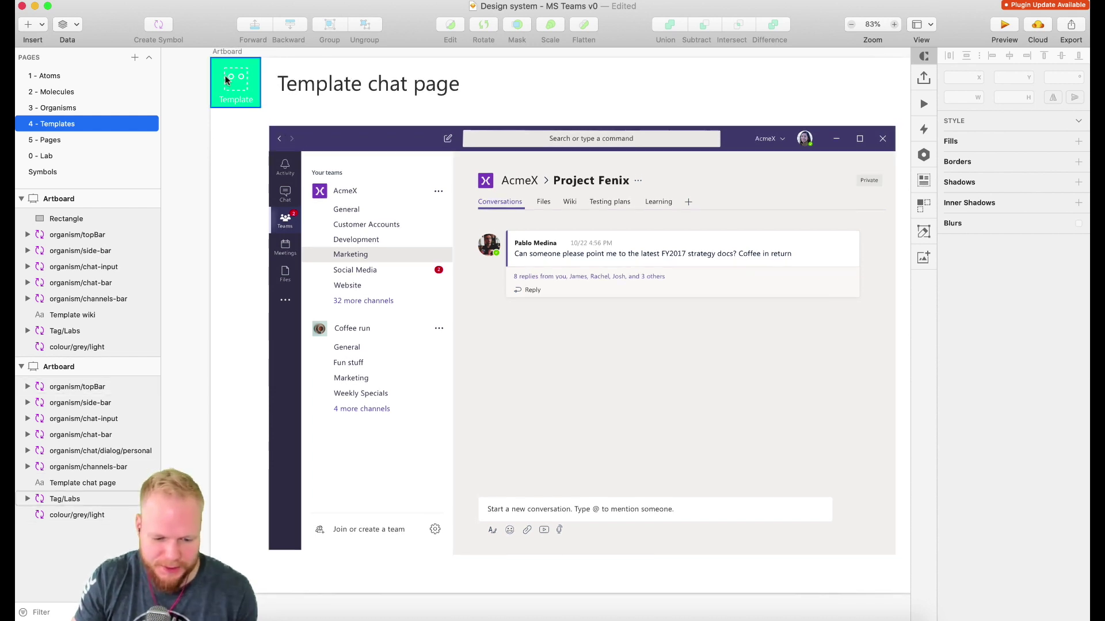
pyautogui.click(228, 58)
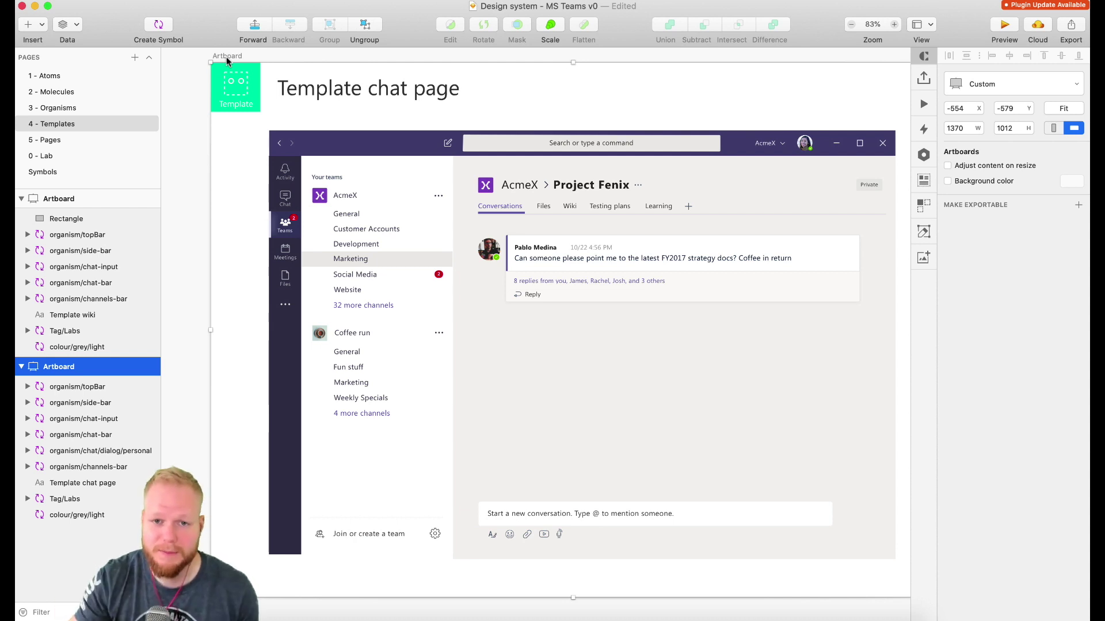
pyautogui.click(357, 0)
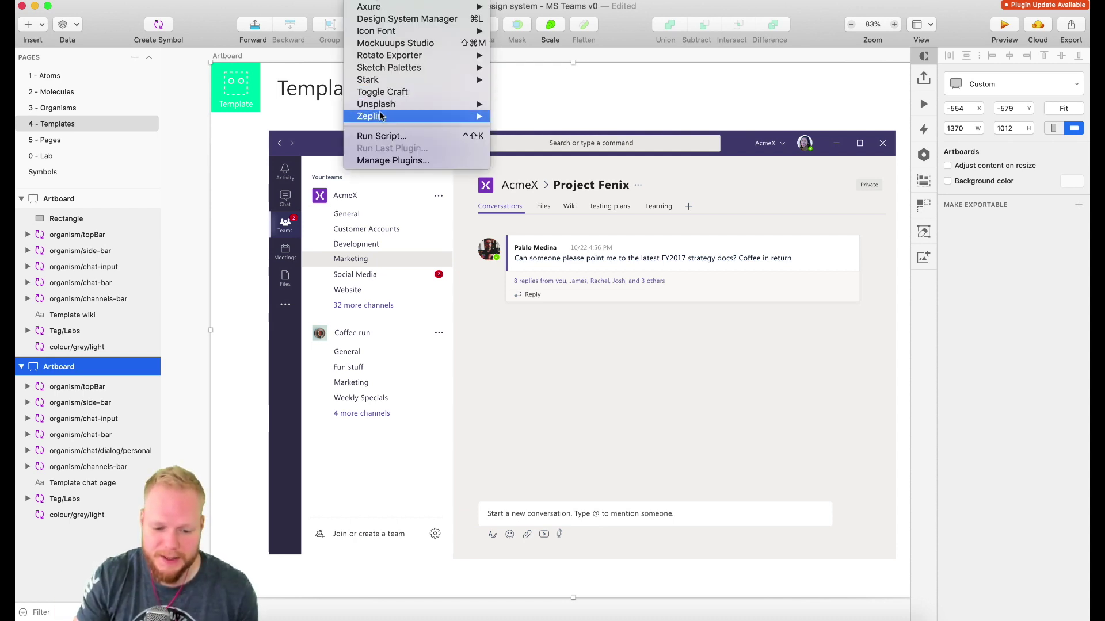
pyautogui.moveTo(381, 117)
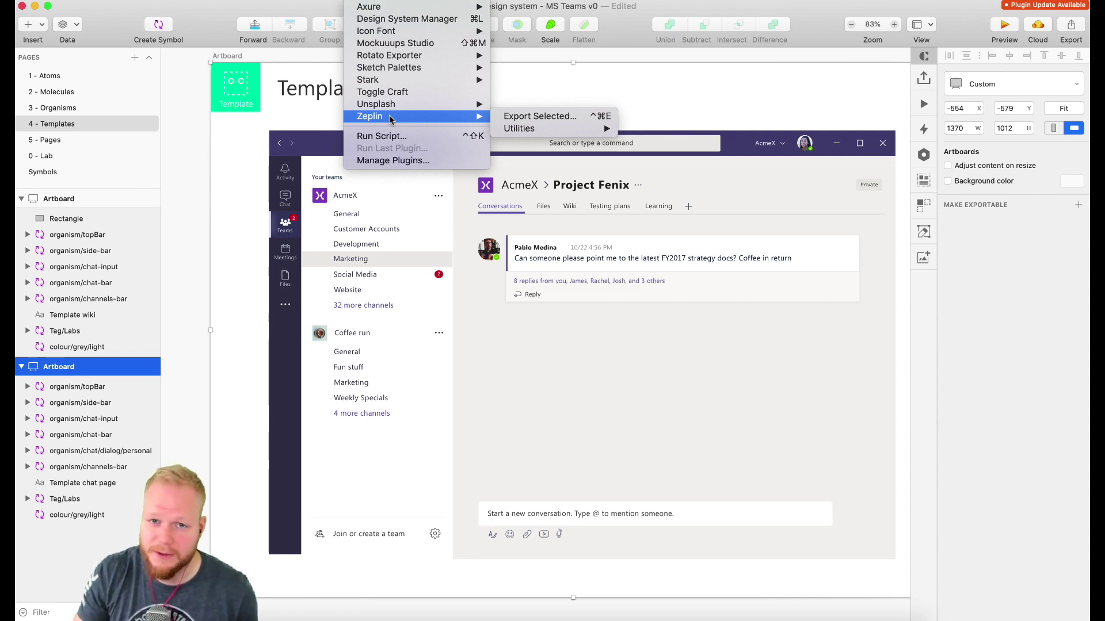
# Export the chat template artboard into the Files for the DS project, allowing Desktop folder access.
pyautogui.click(544, 118)
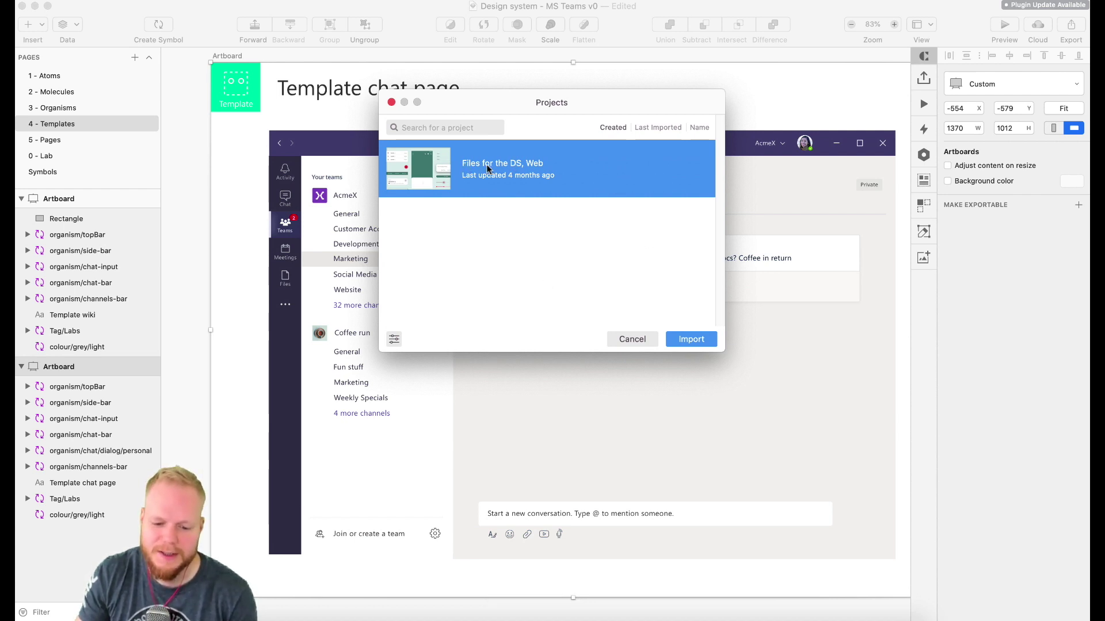
pyautogui.click(692, 340)
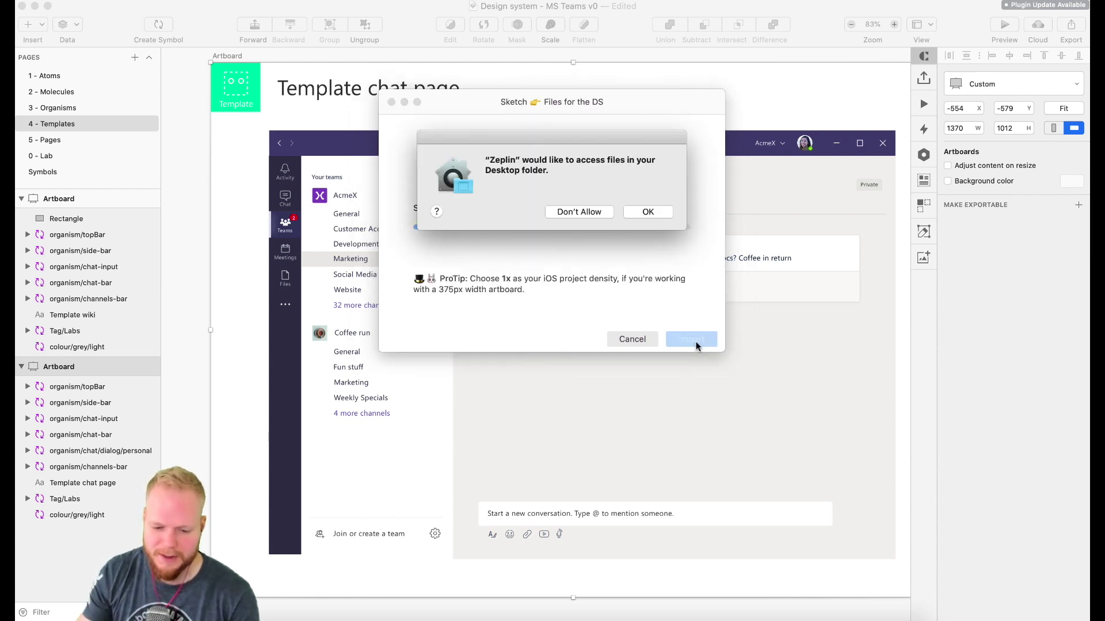
pyautogui.click(662, 220)
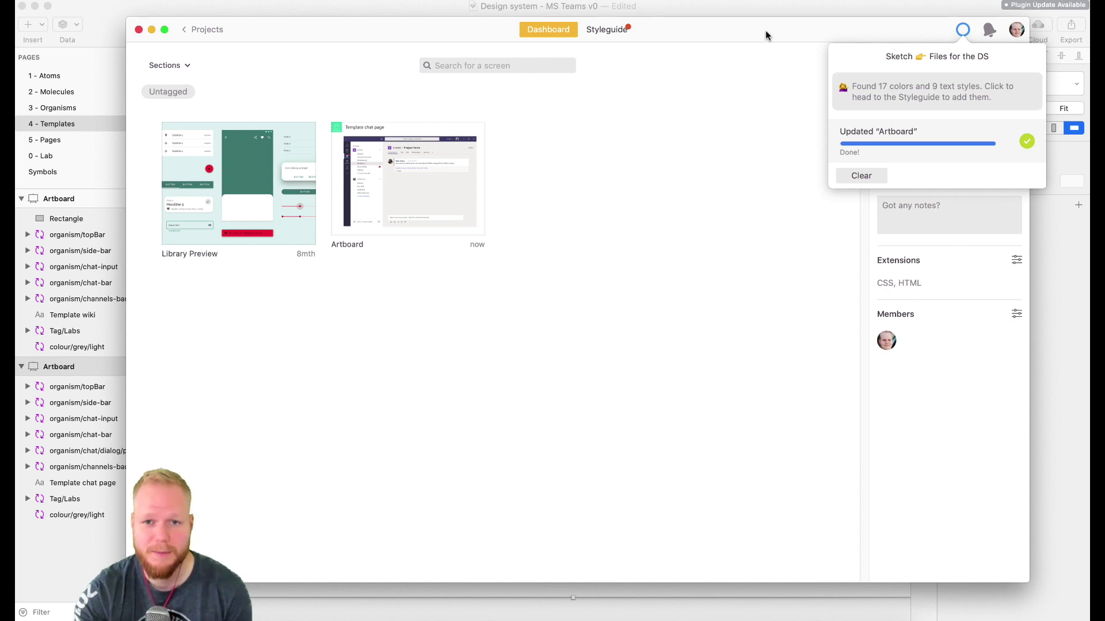
# Open the exported Artboard screen and inspect the Template chat page heading and green Template square.
pyautogui.click(860, 176)
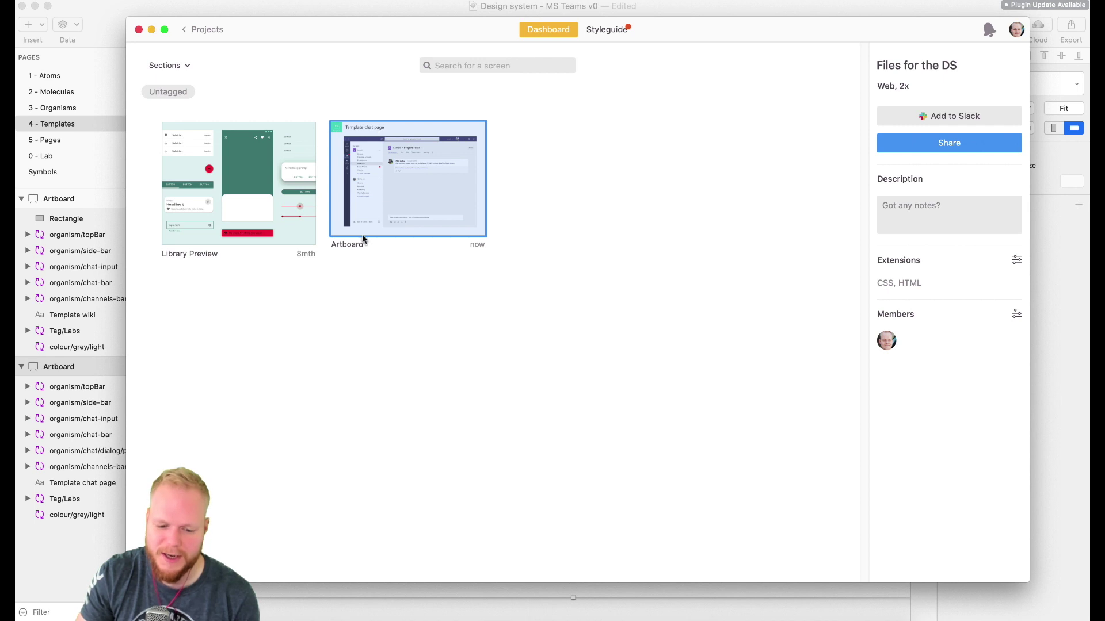
pyautogui.click(348, 246)
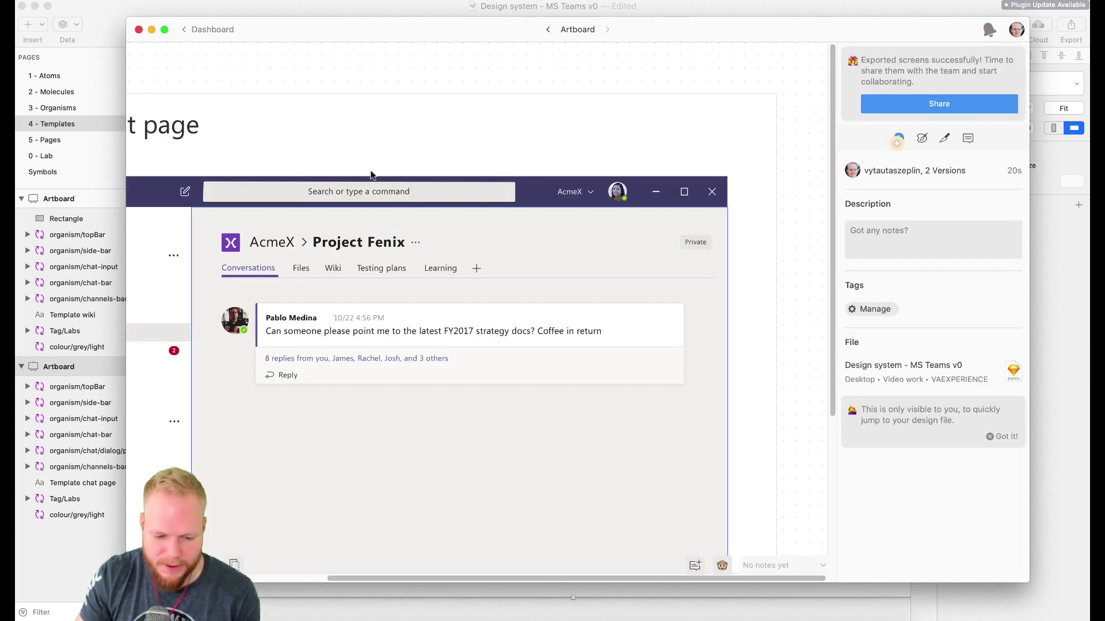
pyautogui.click(375, 131)
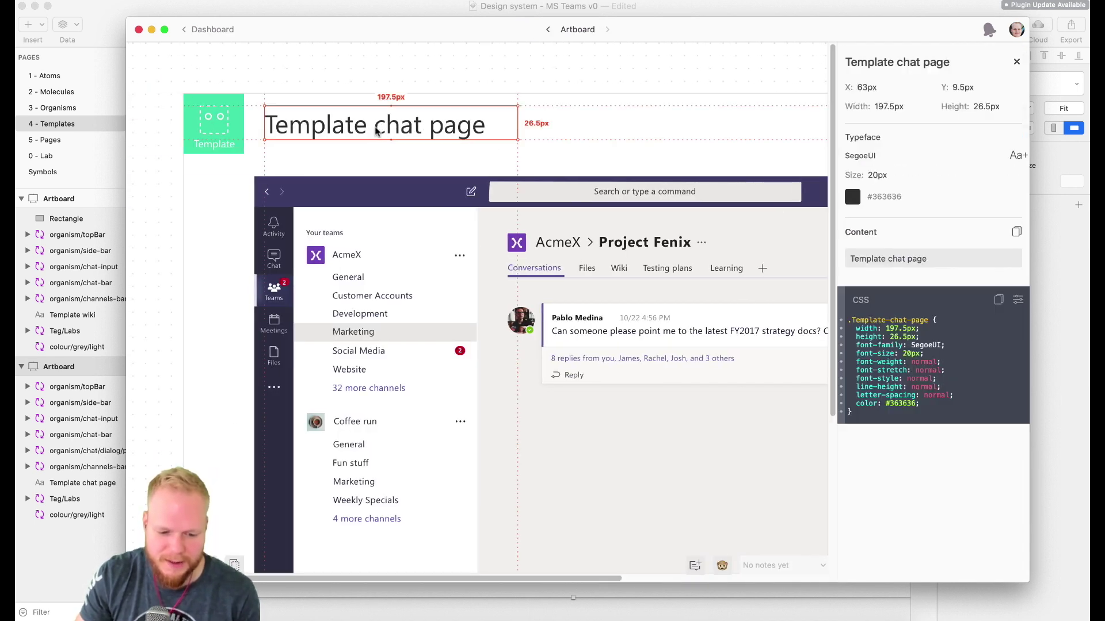
pyautogui.click(214, 122)
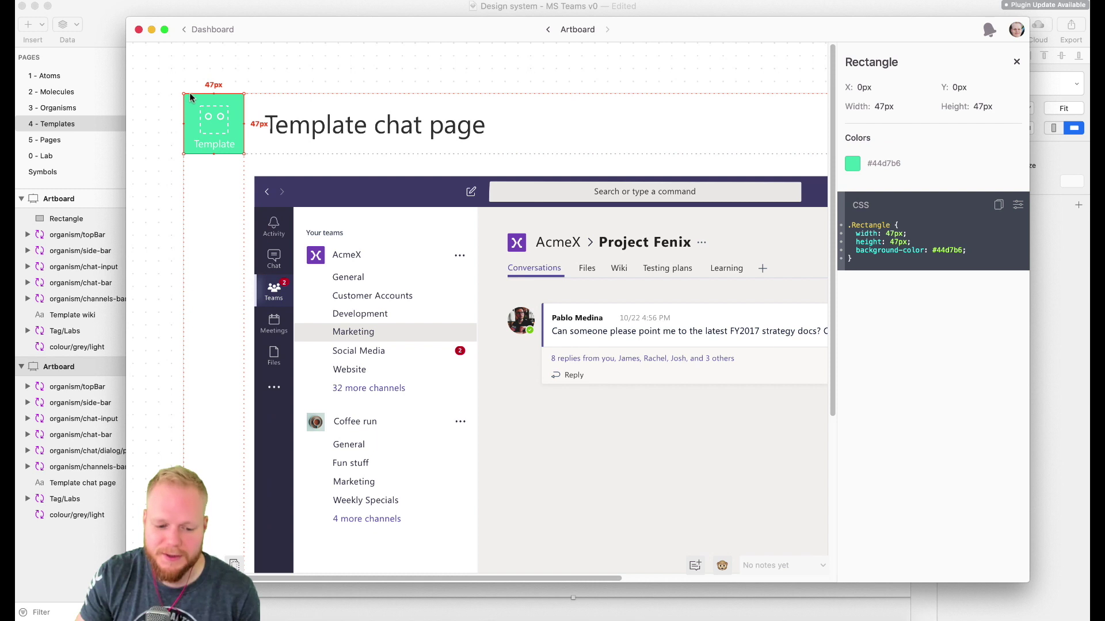
# Check the purple top bar's 591.5×24px #464774 specs, then bring the Sketch document forward.
pyautogui.click(364, 127)
pyautogui.click(269, 185)
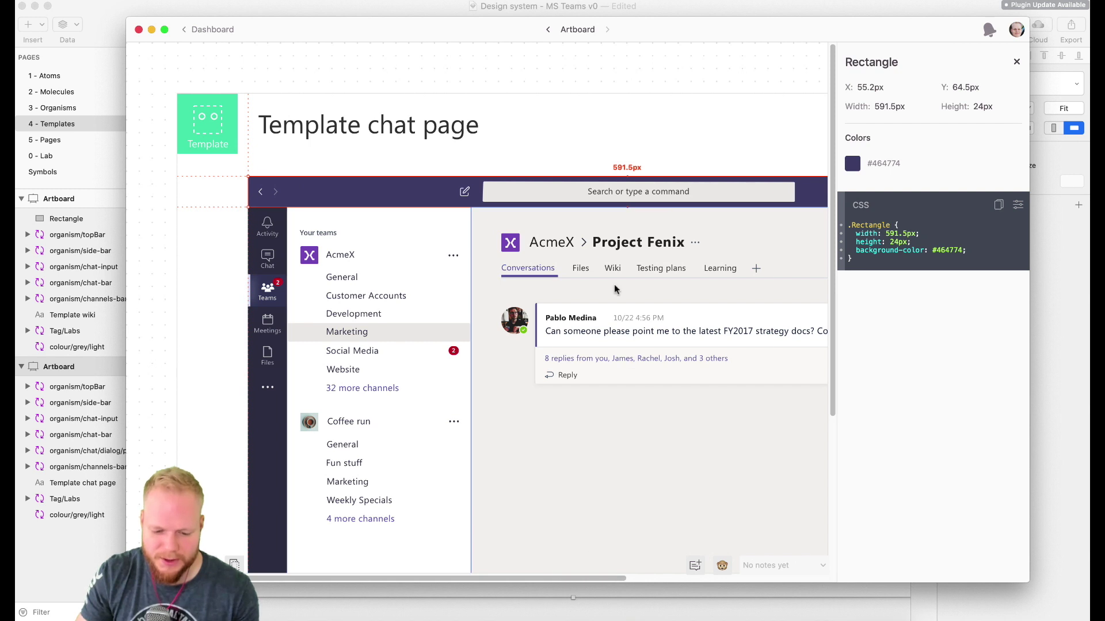
pyautogui.click(81, 108)
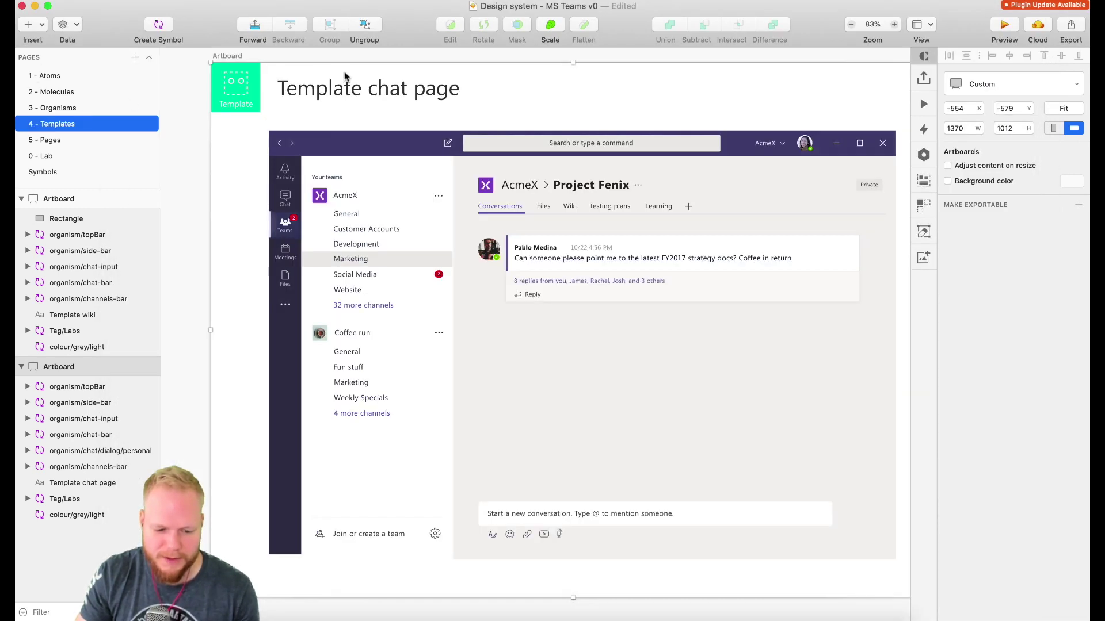
pyautogui.click(34, 6)
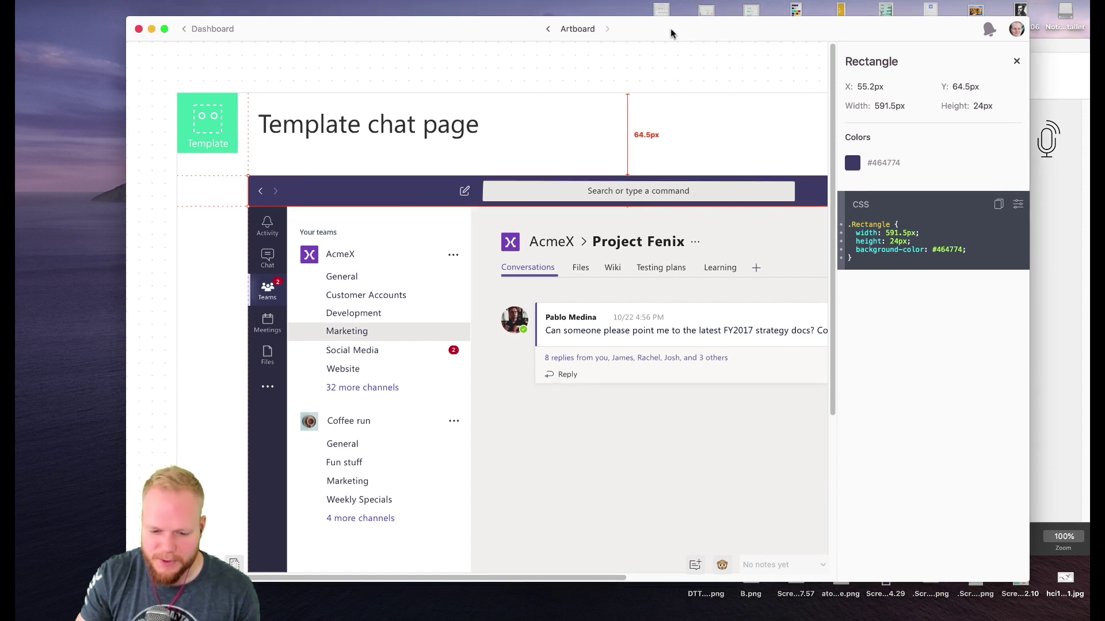
# Maximize Zeplin and inspect the search box text, AcmeX team name and top-bar avatar specs.
pyautogui.doubleClick(671, 30)
pyautogui.scroll(-2, 748, 377)
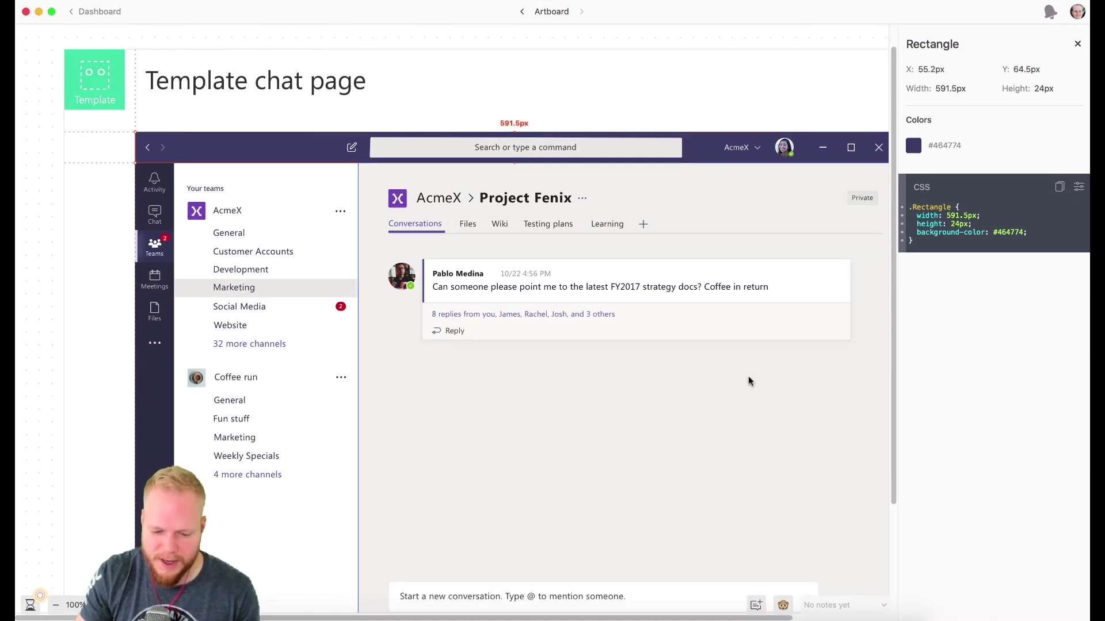
pyautogui.hscroll(2, 748, 378)
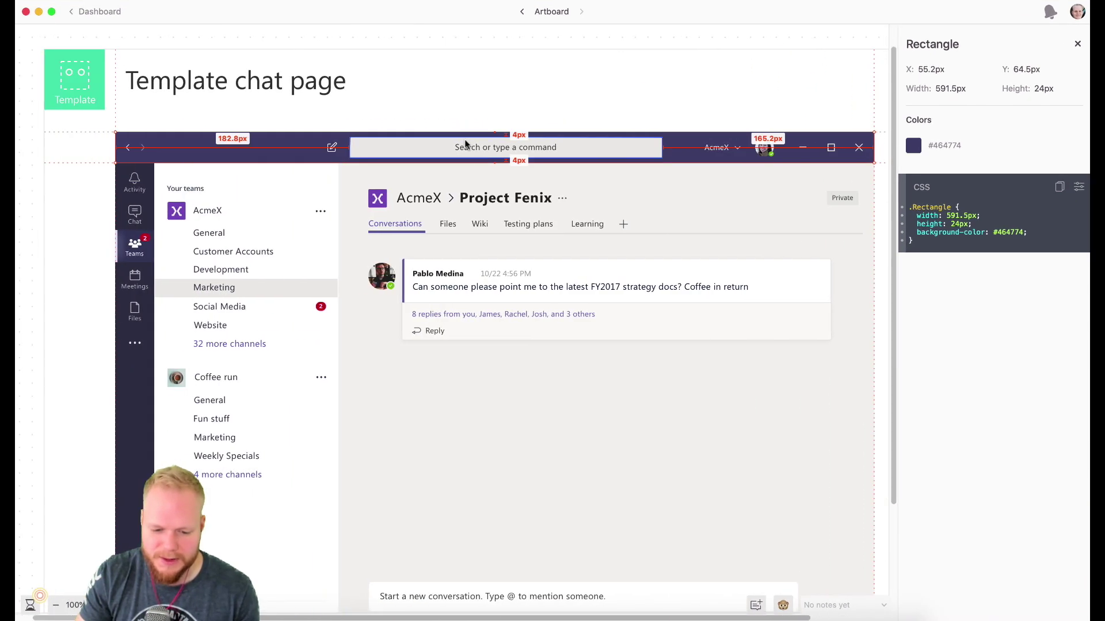
pyautogui.click(469, 148)
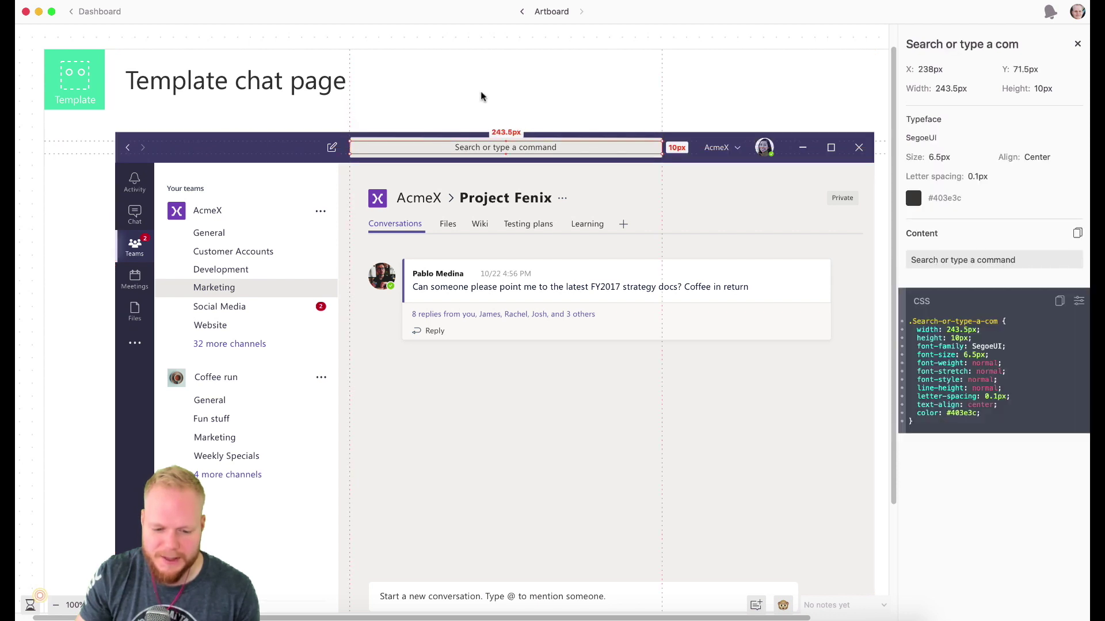
pyautogui.click(718, 149)
pyautogui.click(765, 148)
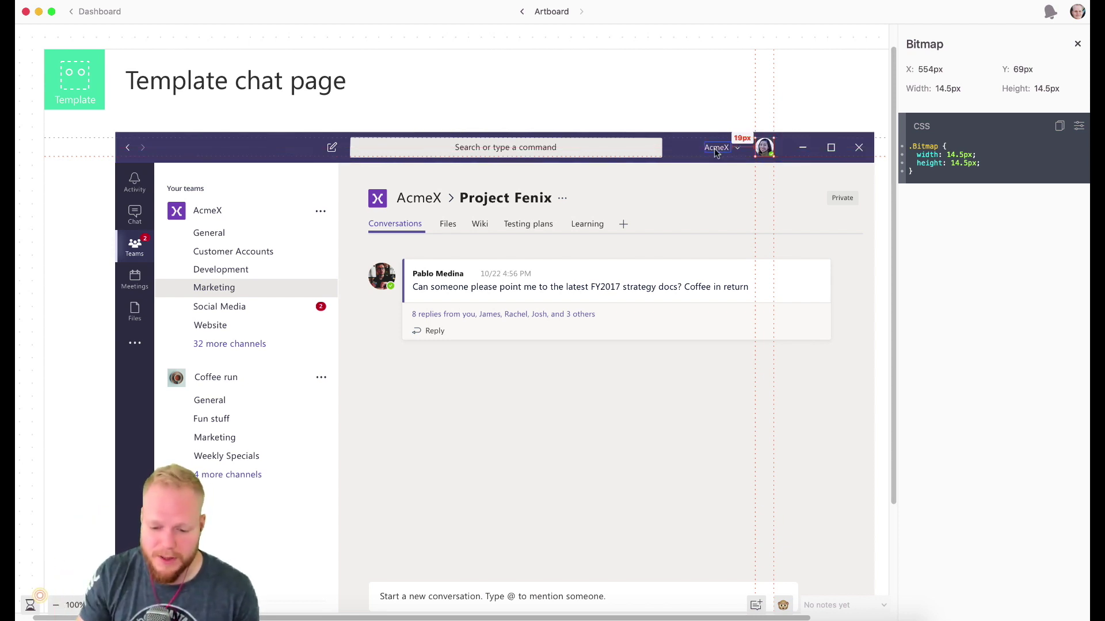
# Inspect the Project Fenix title, Testing plans tab, message avatar with status dot, and top bar.
pyautogui.click(522, 201)
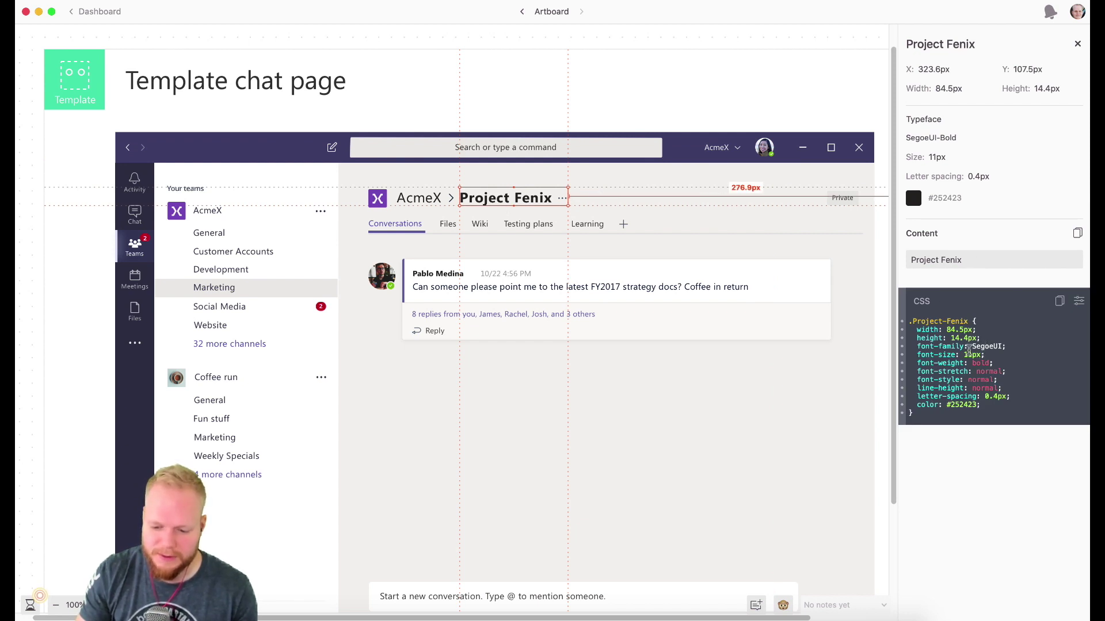
pyautogui.click(528, 224)
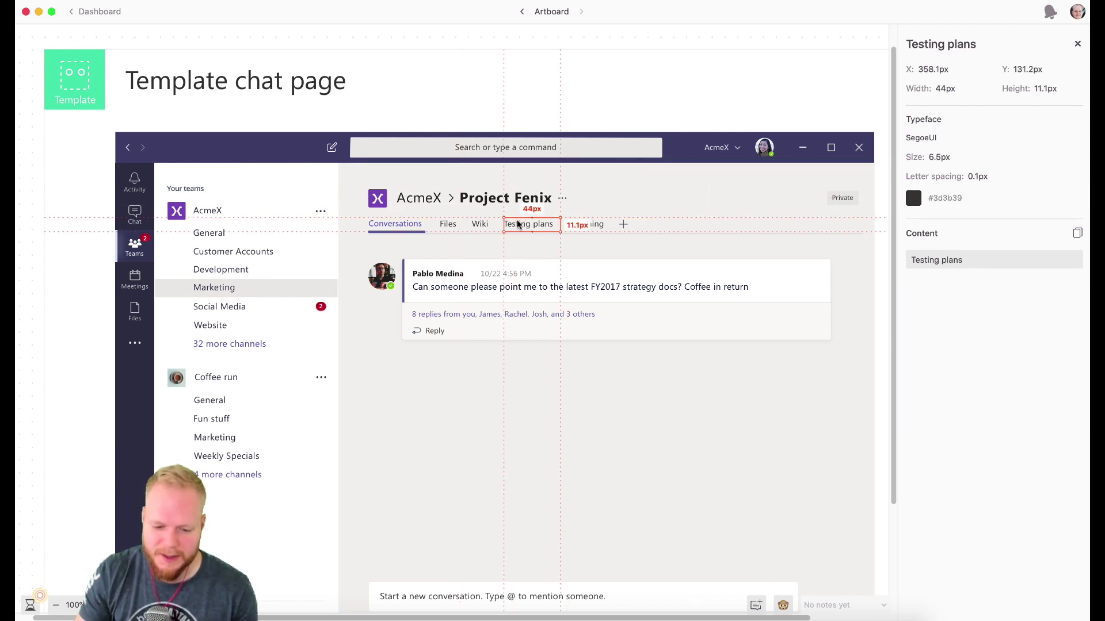
pyautogui.click(394, 288)
pyautogui.click(393, 288)
pyautogui.click(391, 288)
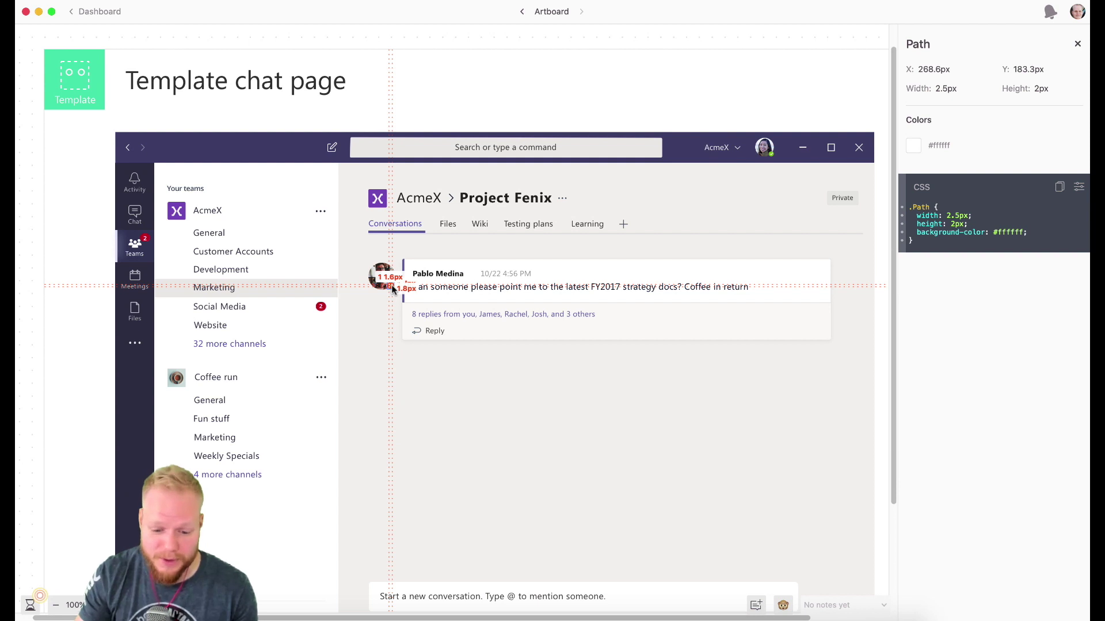
pyautogui.click(257, 149)
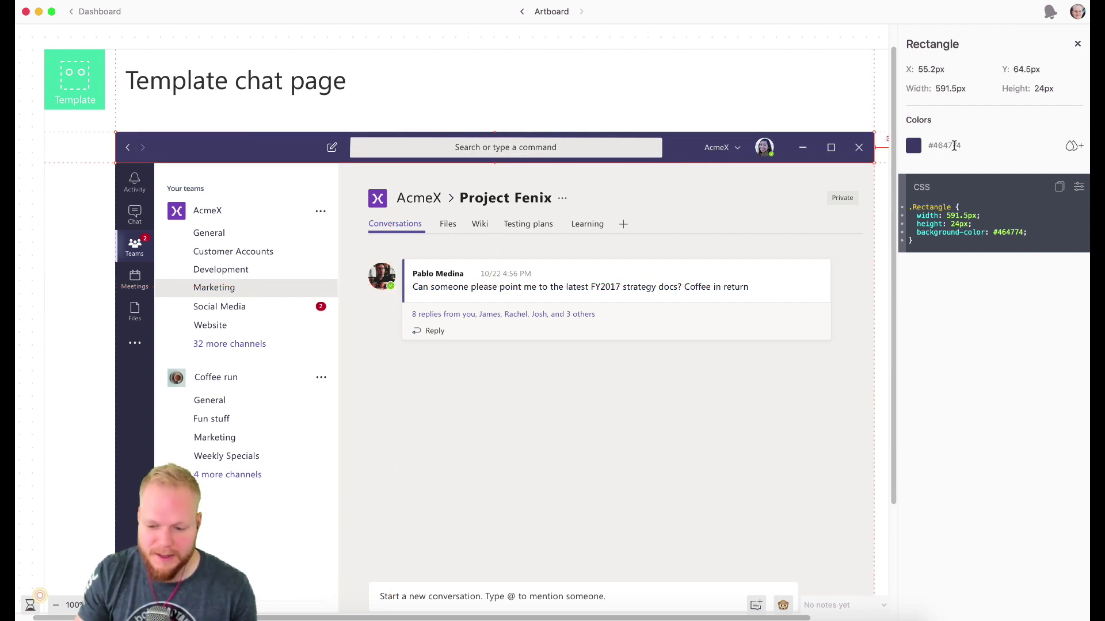
# Save the header bar's #464774 colour to the styleguide as 'dusk'.
pyautogui.click(1080, 147)
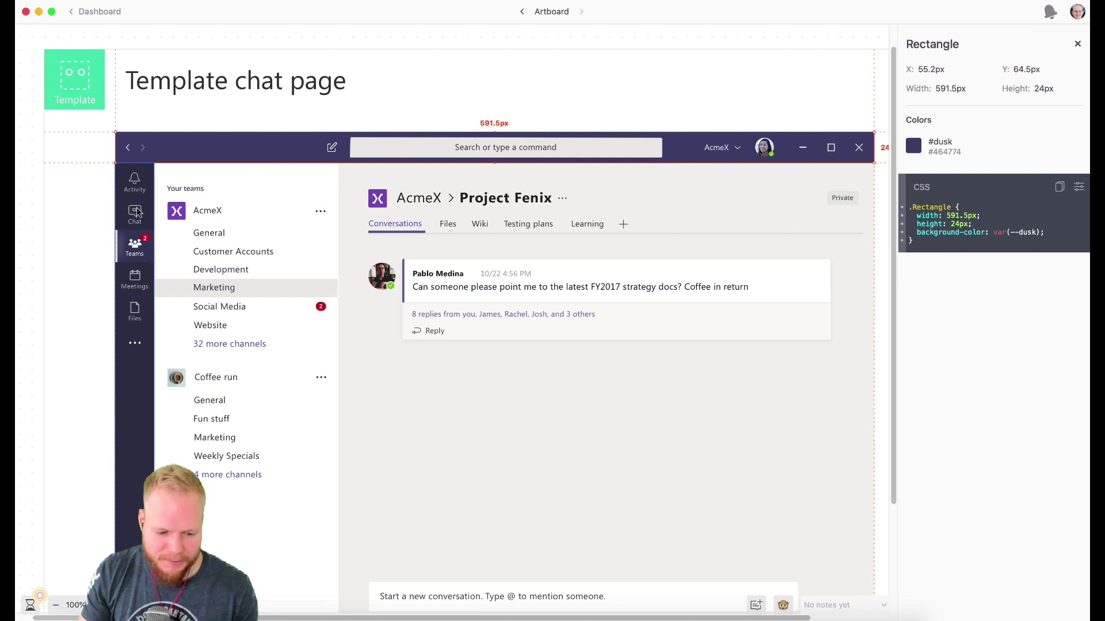
# Add the sidebar mask's #323449 colour to the styleguide as 'dark'.
pyautogui.click(138, 401)
pyautogui.click(137, 376)
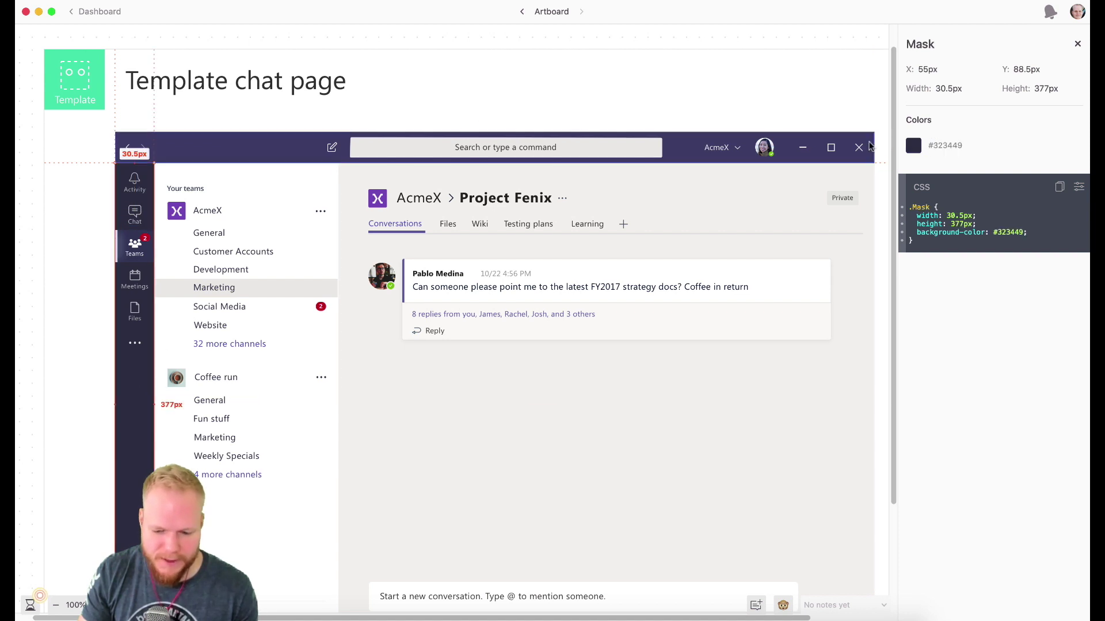
pyautogui.click(1073, 147)
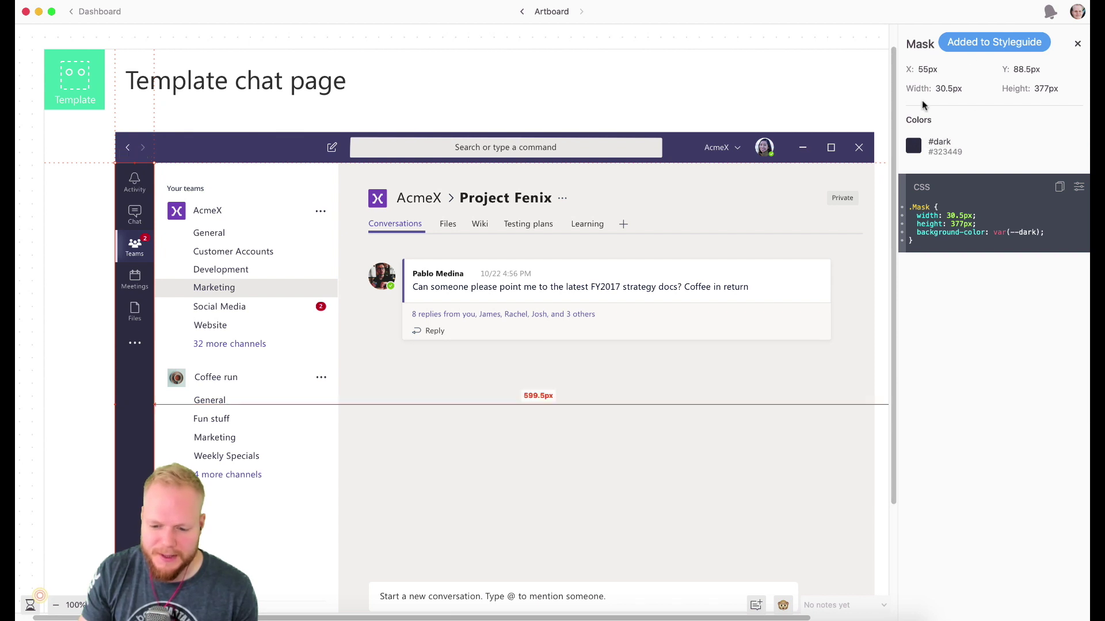
# Save the Project Fenix heading, Testing plans tab, message, sender name and Your teams text styles.
pyautogui.click(506, 198)
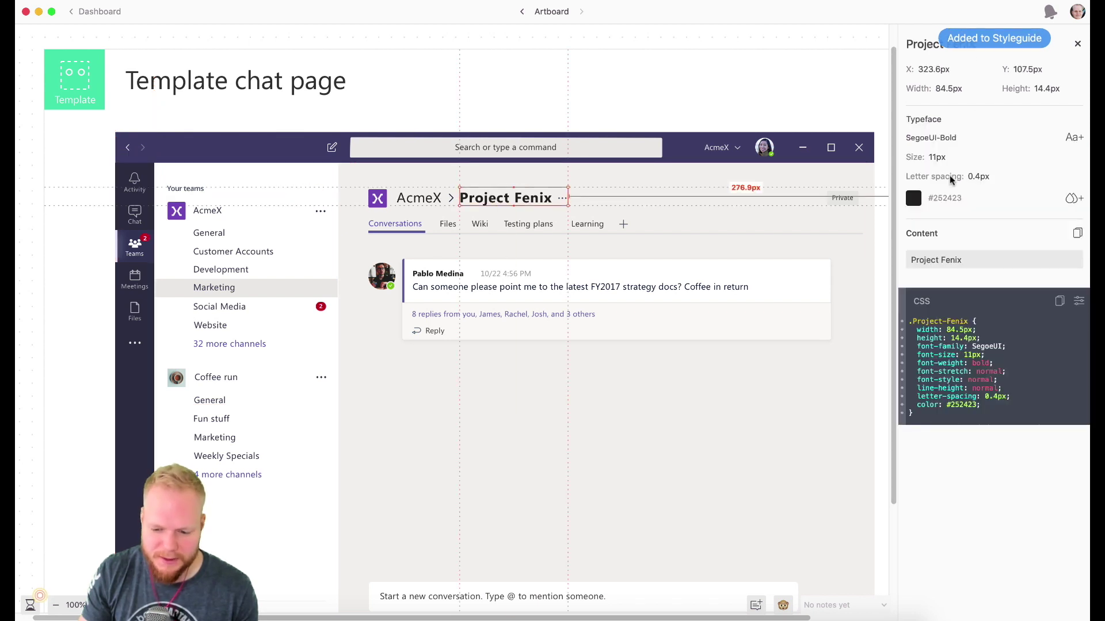
pyautogui.click(1074, 138)
pyautogui.click(411, 195)
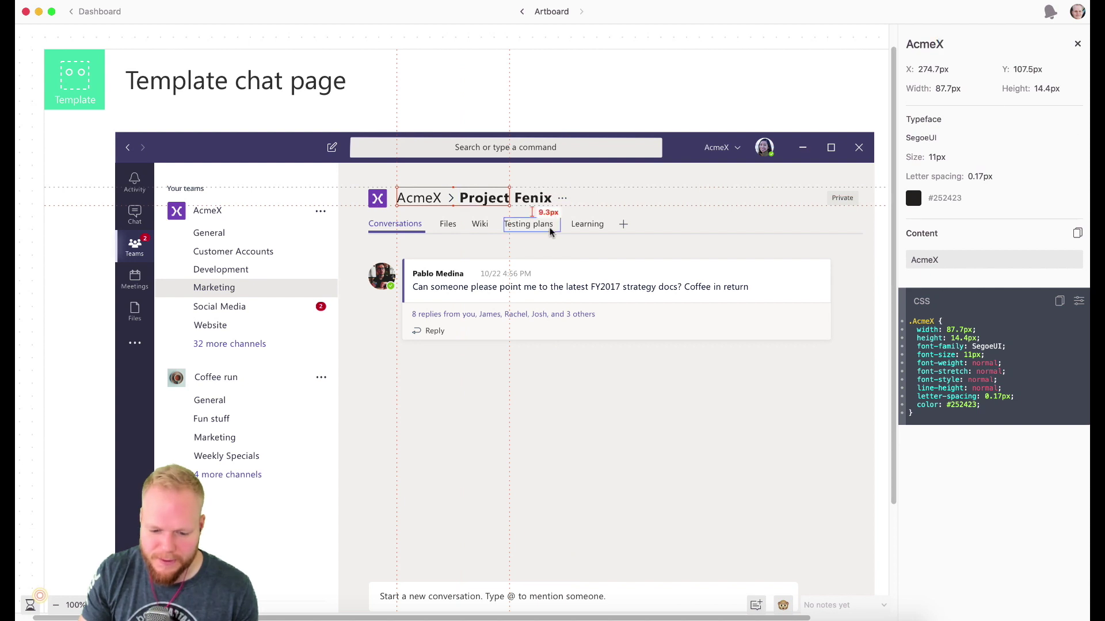
pyautogui.click(528, 224)
pyautogui.click(1074, 138)
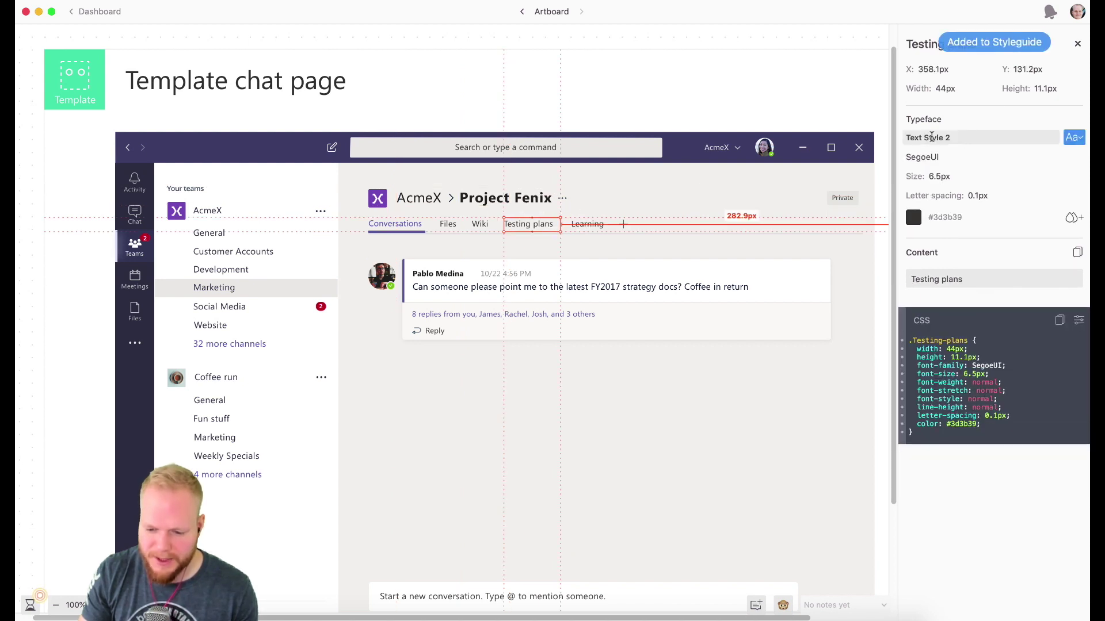
pyautogui.click(576, 287)
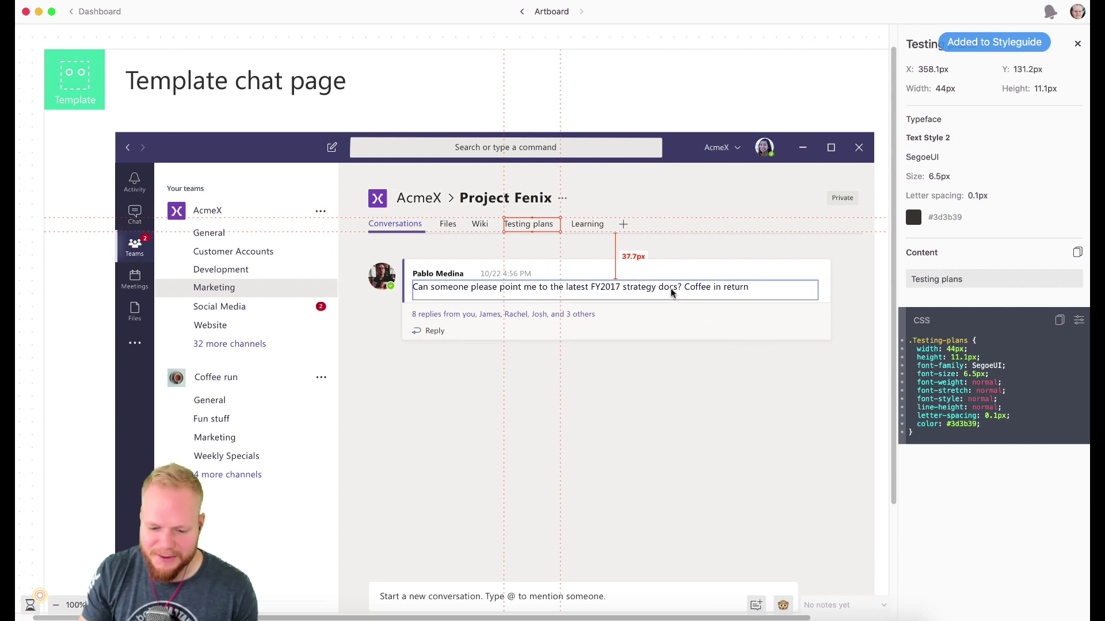
pyautogui.click(1073, 138)
pyautogui.click(443, 274)
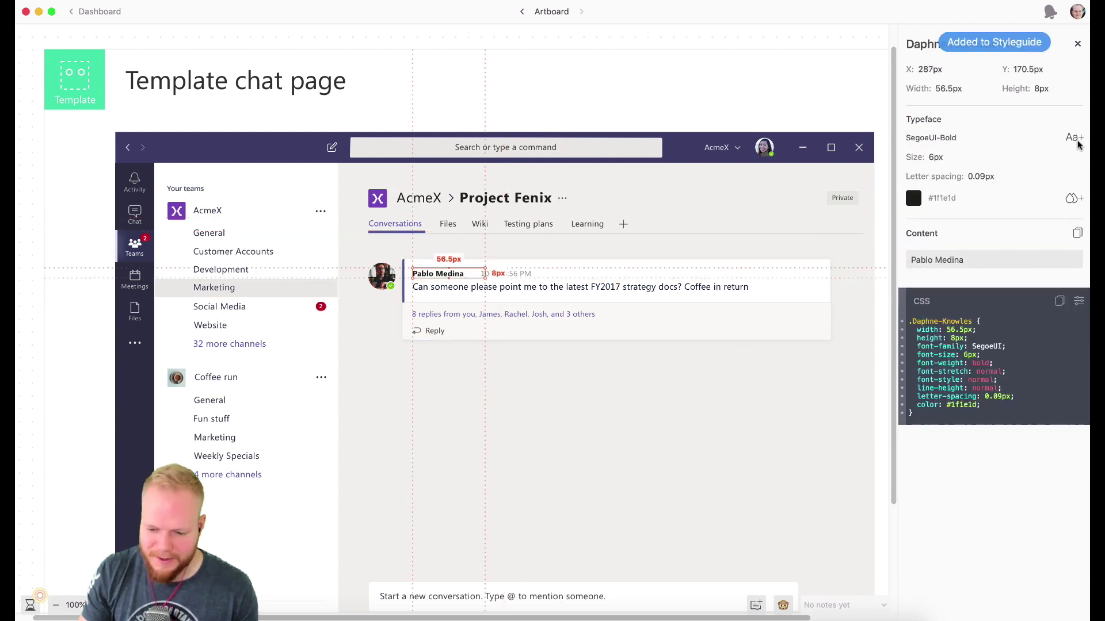
pyautogui.click(1072, 137)
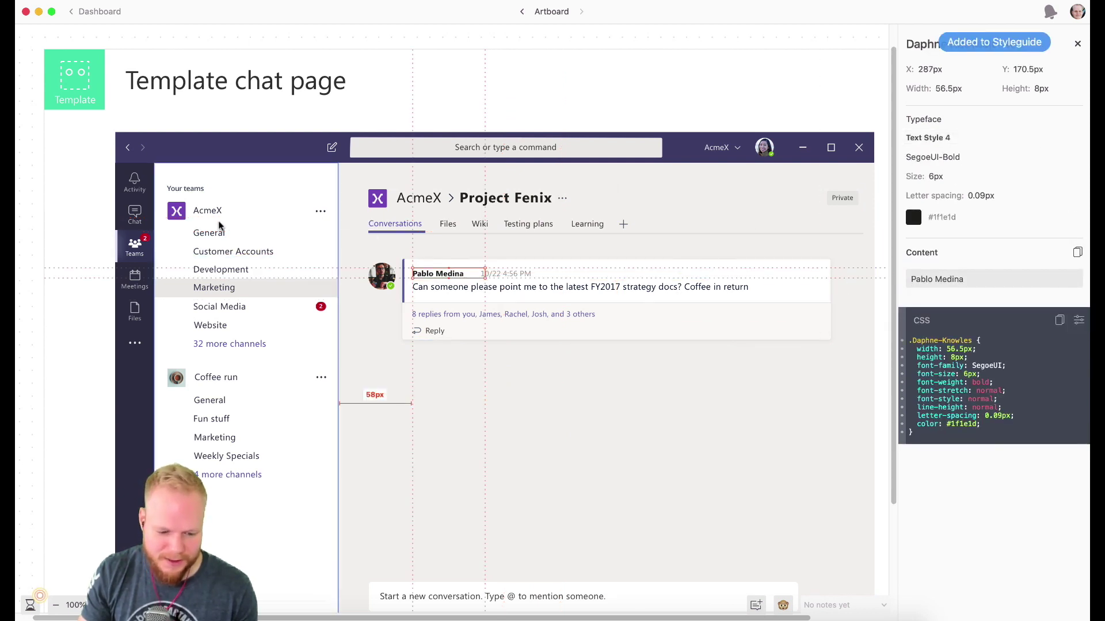
pyautogui.click(197, 189)
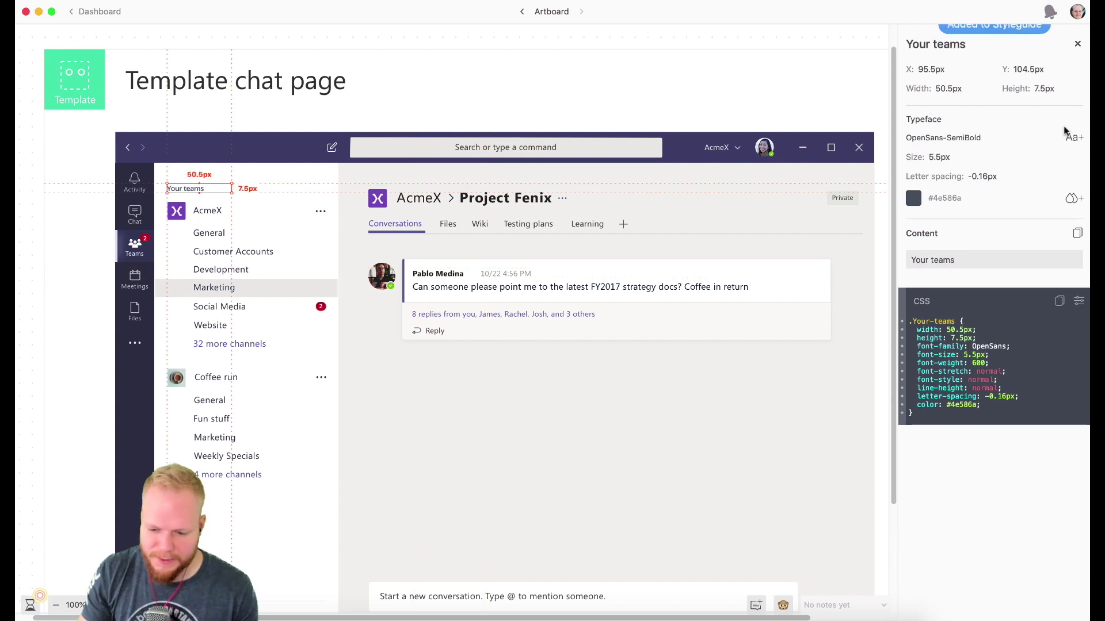
pyautogui.click(1073, 138)
# Select the team logo, title strip, search placeholder, back arrow and compose icon in turn.
pyautogui.scroll(-1, 374, 167)
pyautogui.click(378, 181)
pyautogui.click(443, 181)
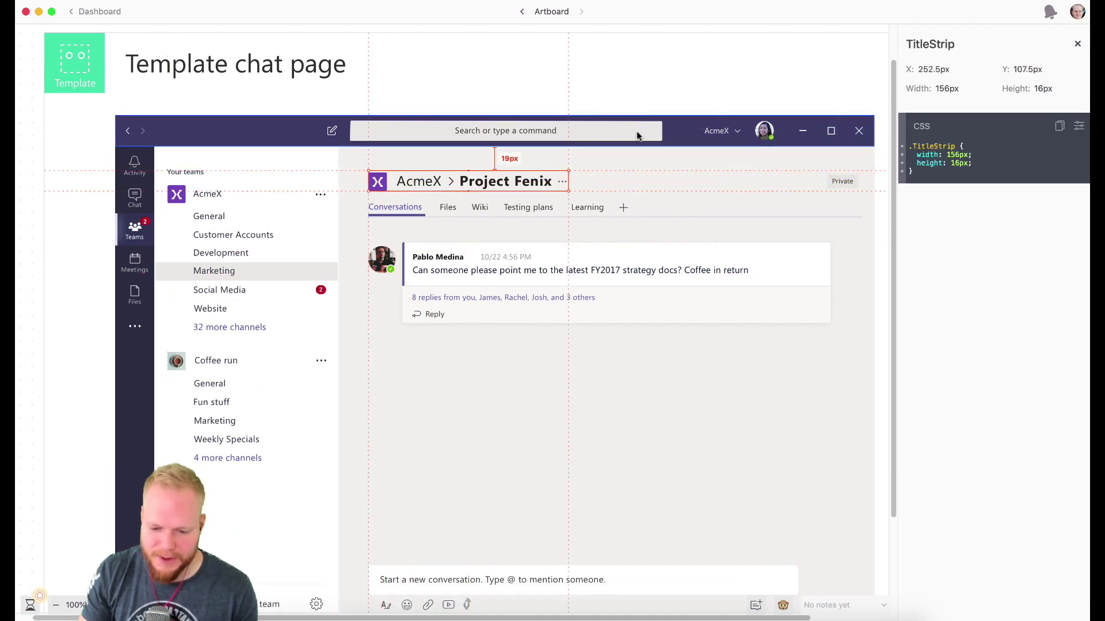
pyautogui.click(551, 132)
pyautogui.click(126, 131)
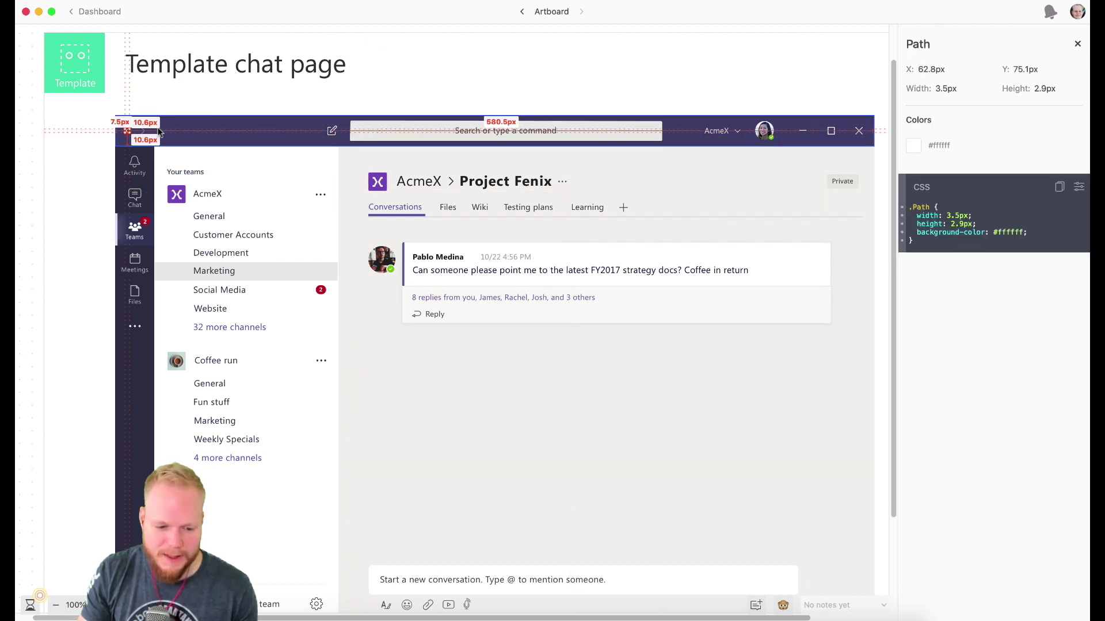
pyautogui.click(331, 132)
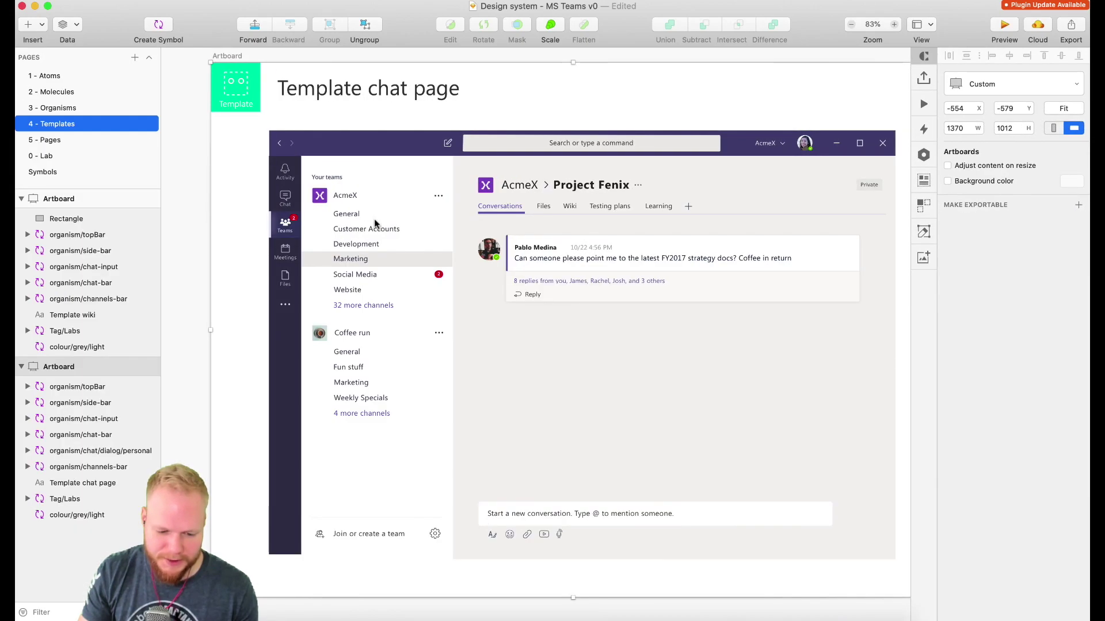
# Drill through the topBar and searchbox symbols to select the icons/header/write layer.
pyautogui.click(33, 6)
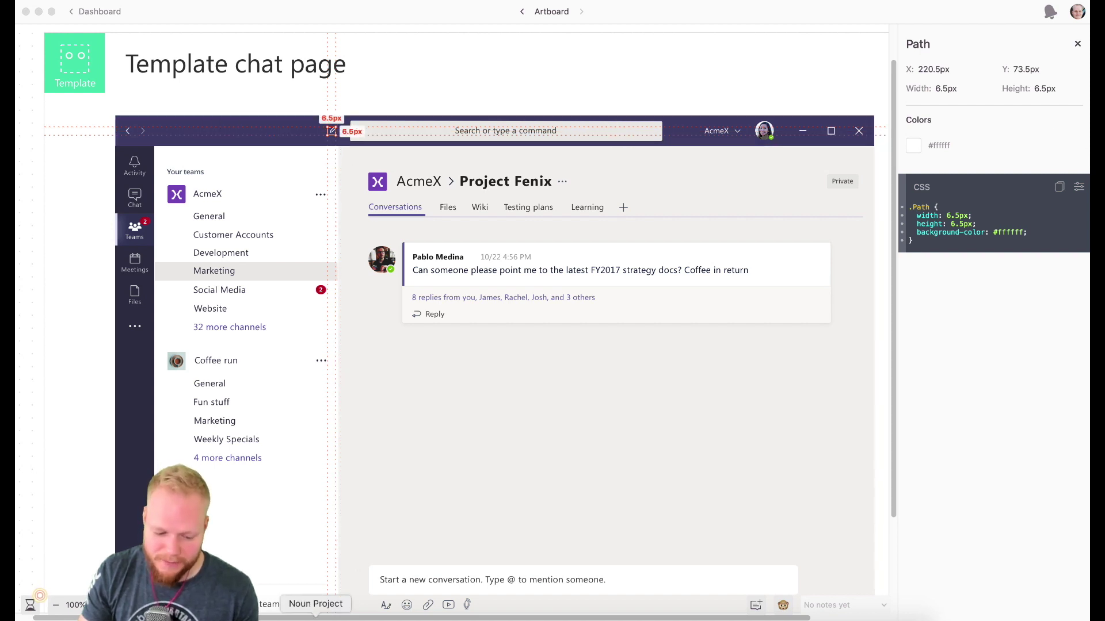
pyautogui.click(285, 617)
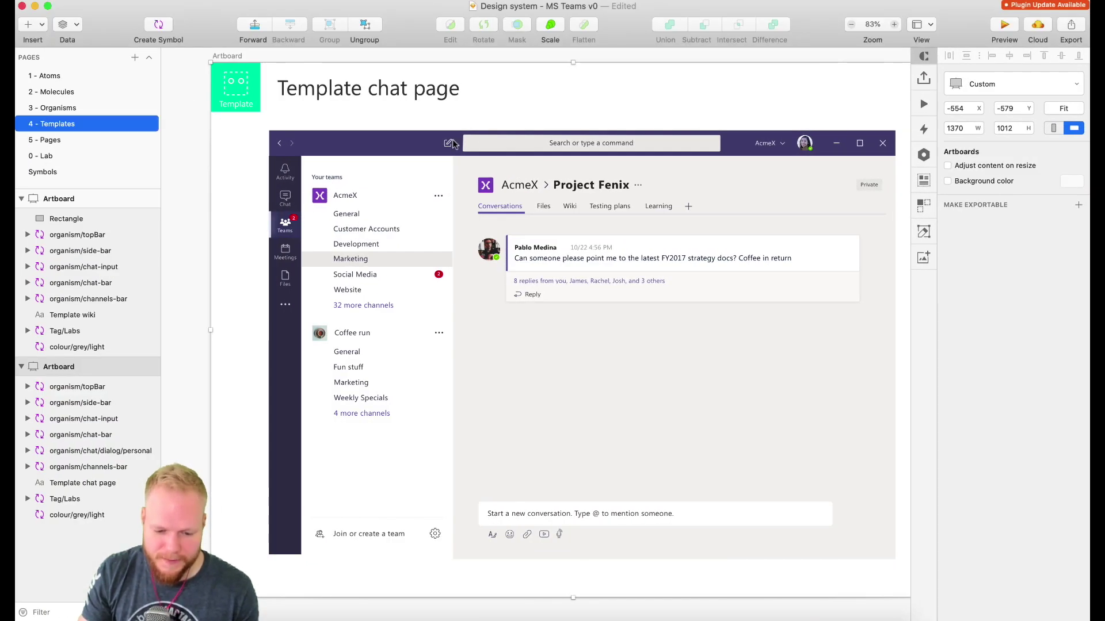
pyautogui.click(476, 56)
pyautogui.doubleClick(450, 147)
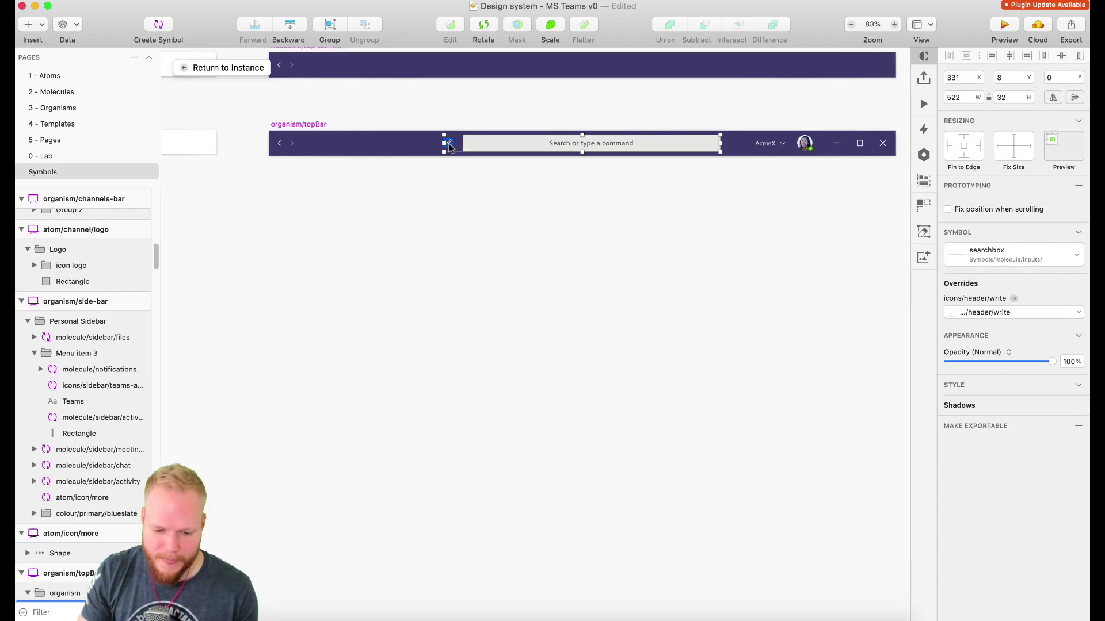
pyautogui.doubleClick(450, 144)
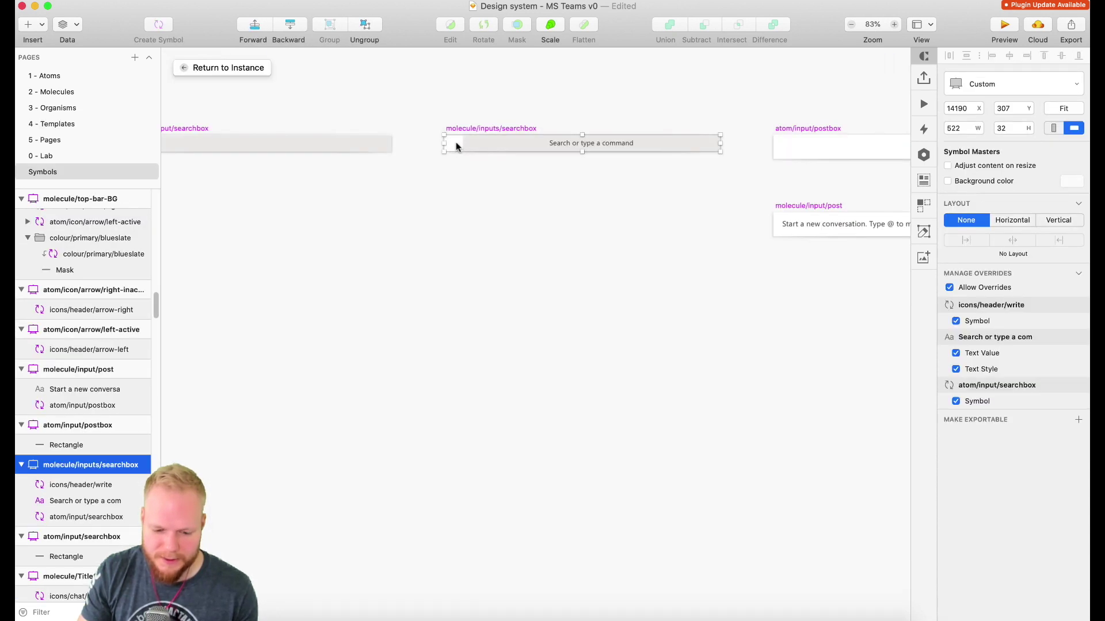
pyautogui.click(454, 147)
pyautogui.click(450, 143)
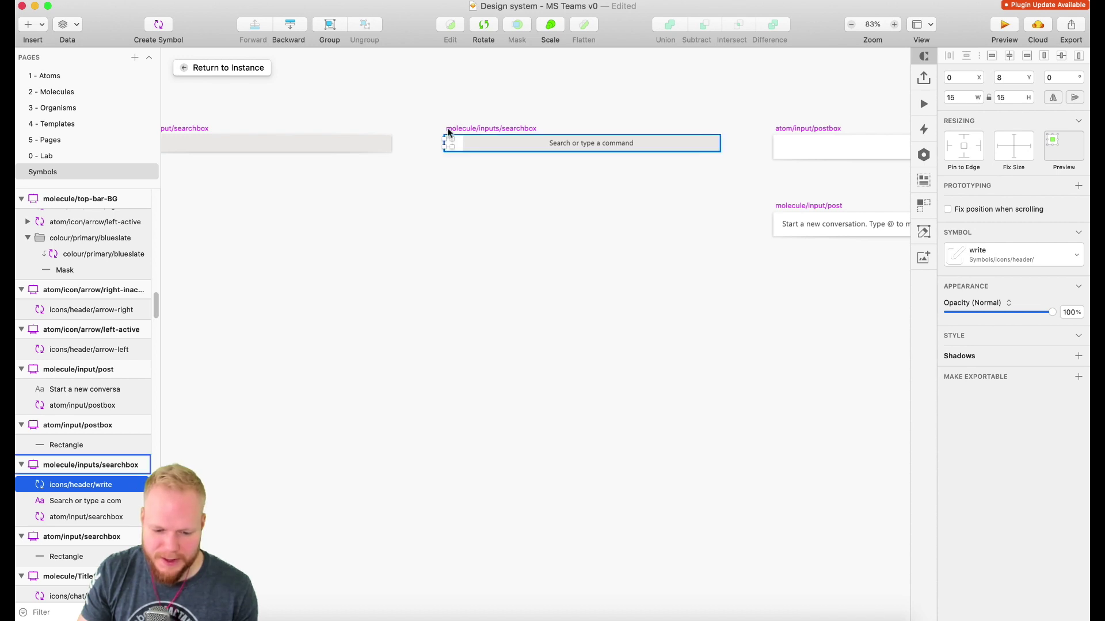
# Make the write icon exportable as a 1x PNG and save the document.
pyautogui.click(1002, 377)
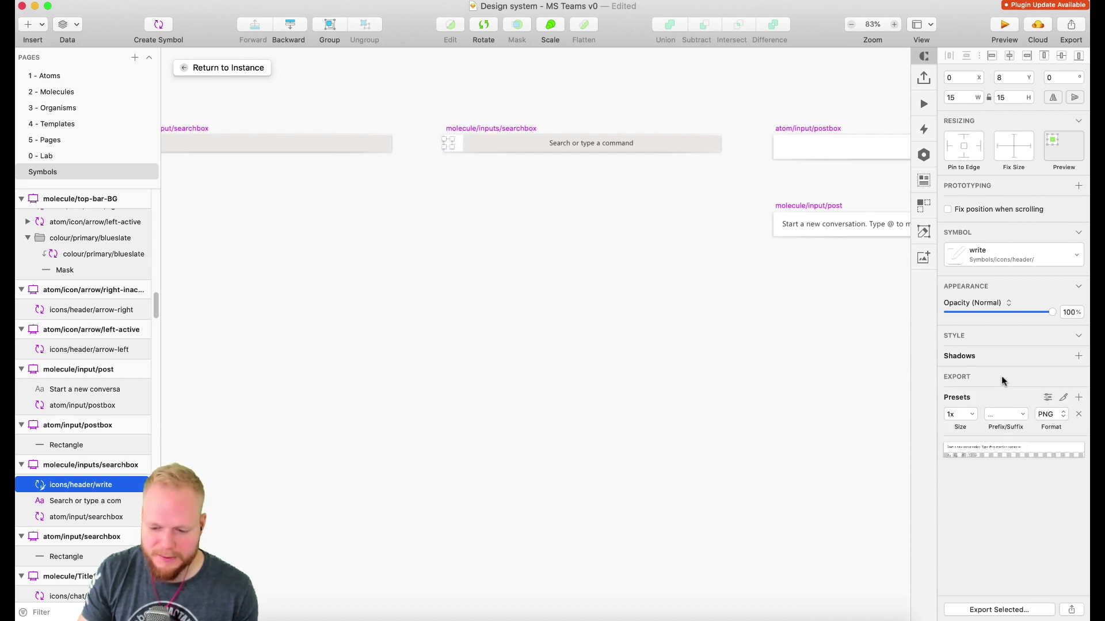
pyautogui.press('super+s')
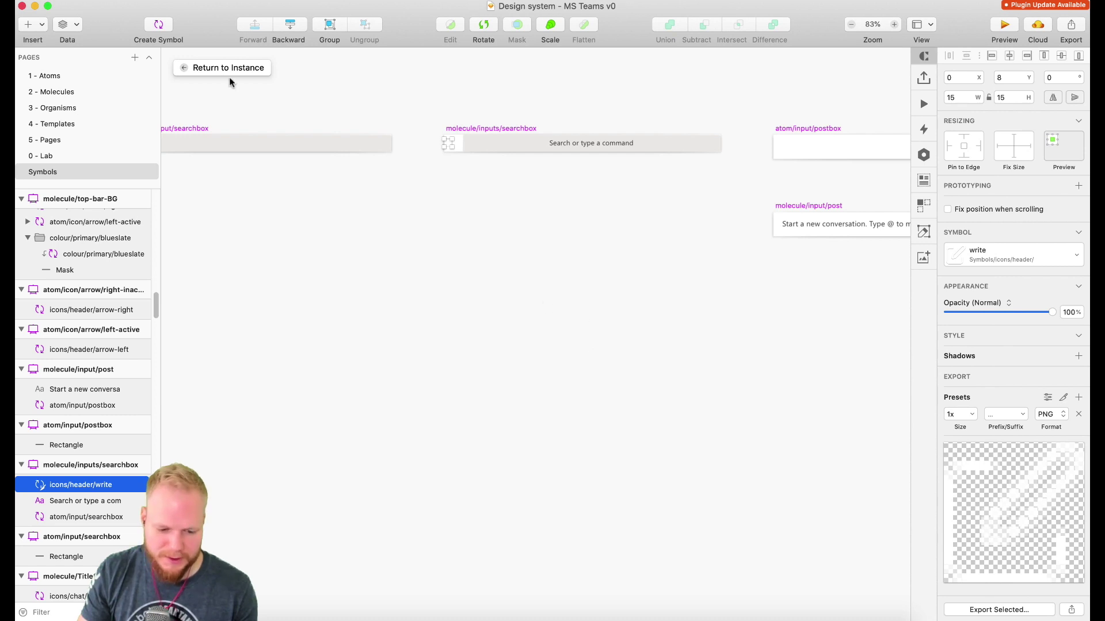
pyautogui.click(362, 0)
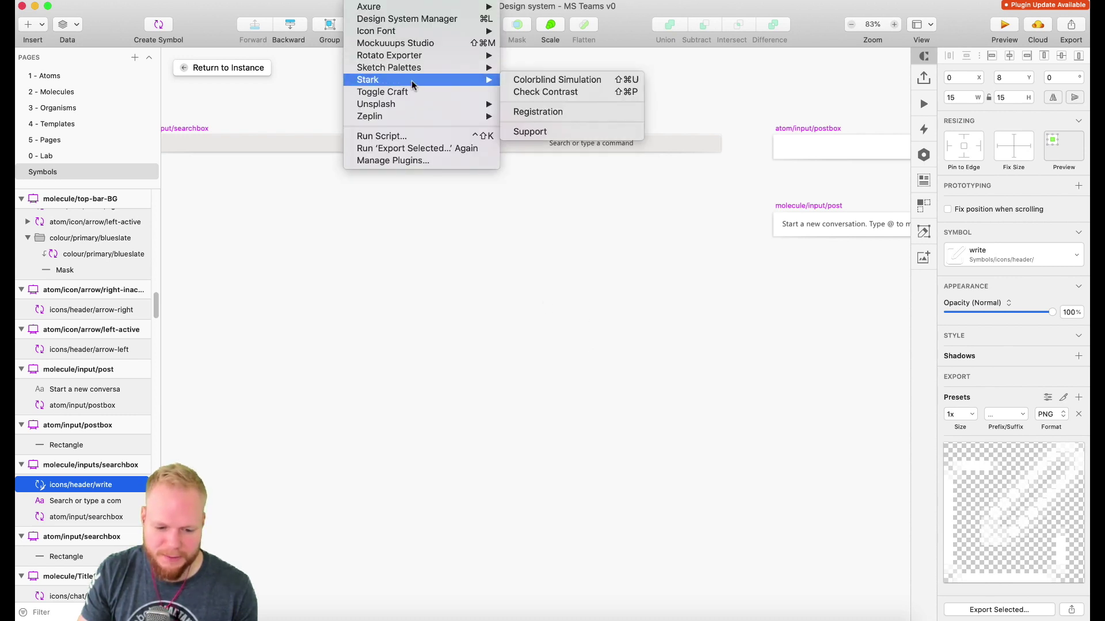
pyautogui.moveTo(411, 105)
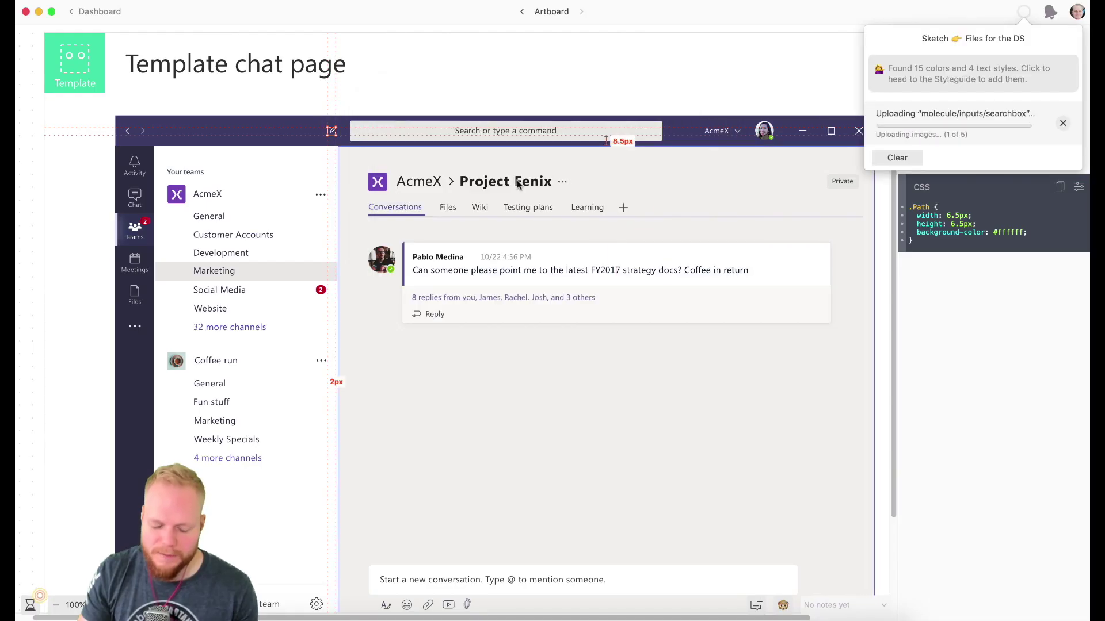
pyautogui.click(334, 130)
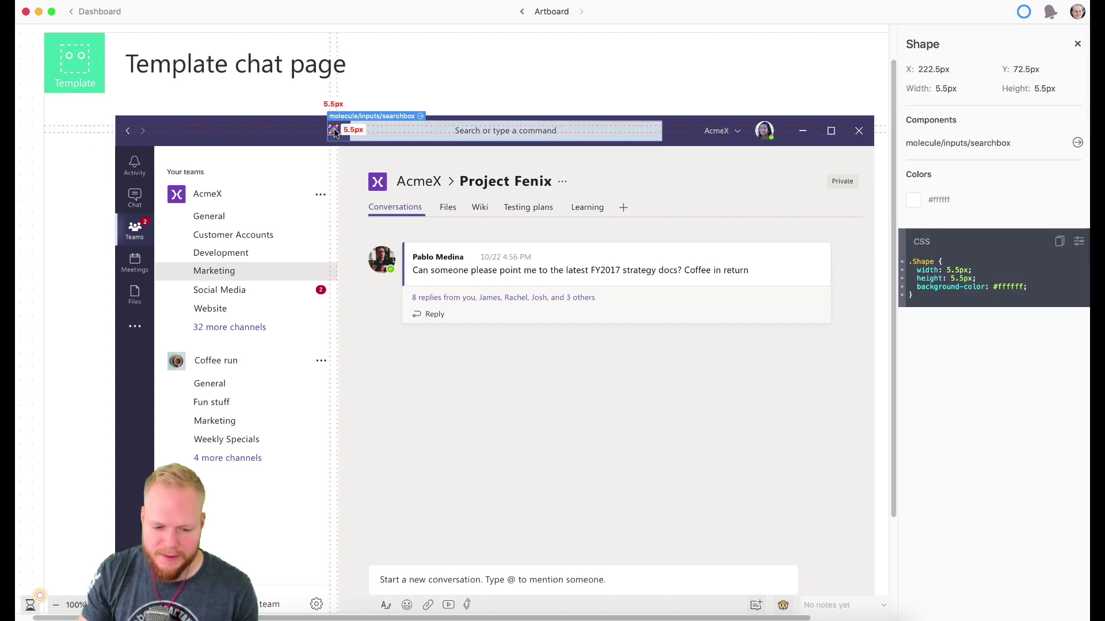
pyautogui.click(1077, 142)
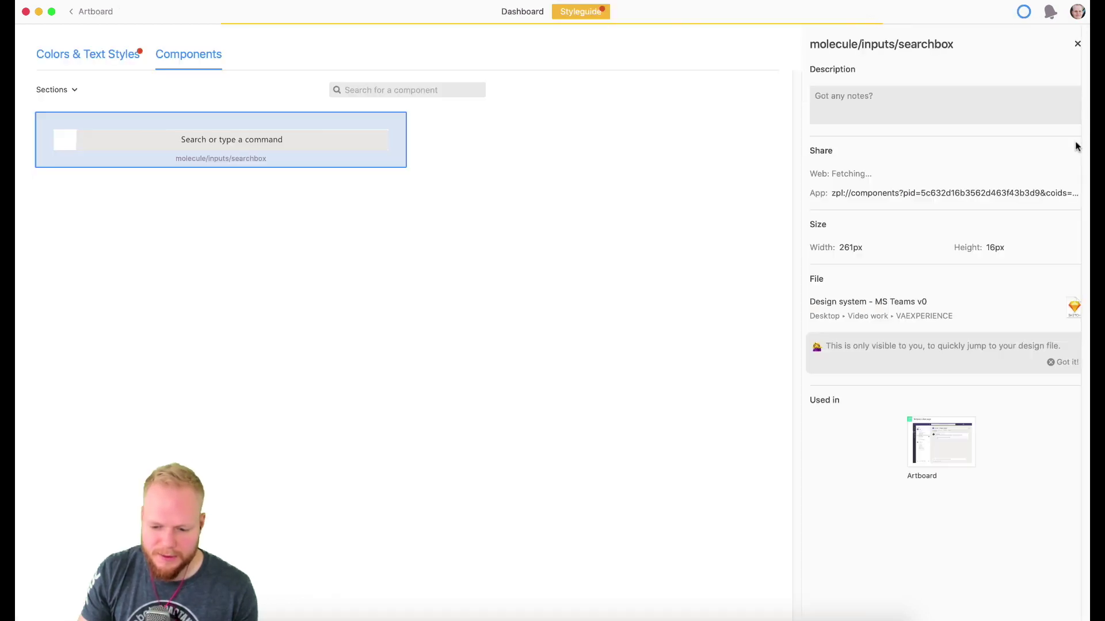
pyautogui.click(64, 142)
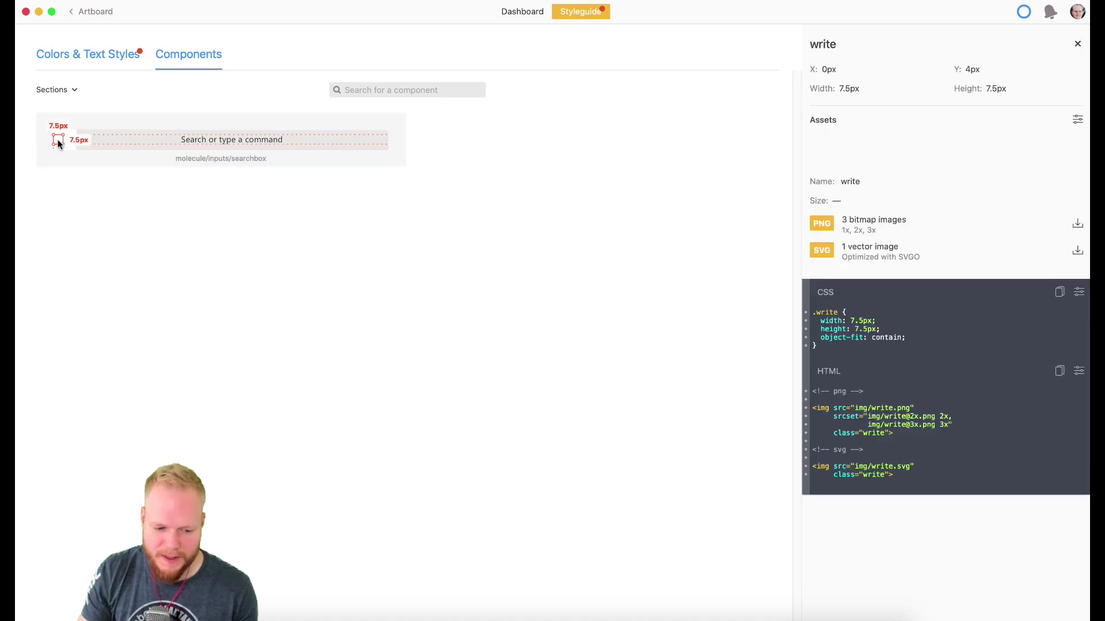
pyautogui.scroll(-1, 1075, 240)
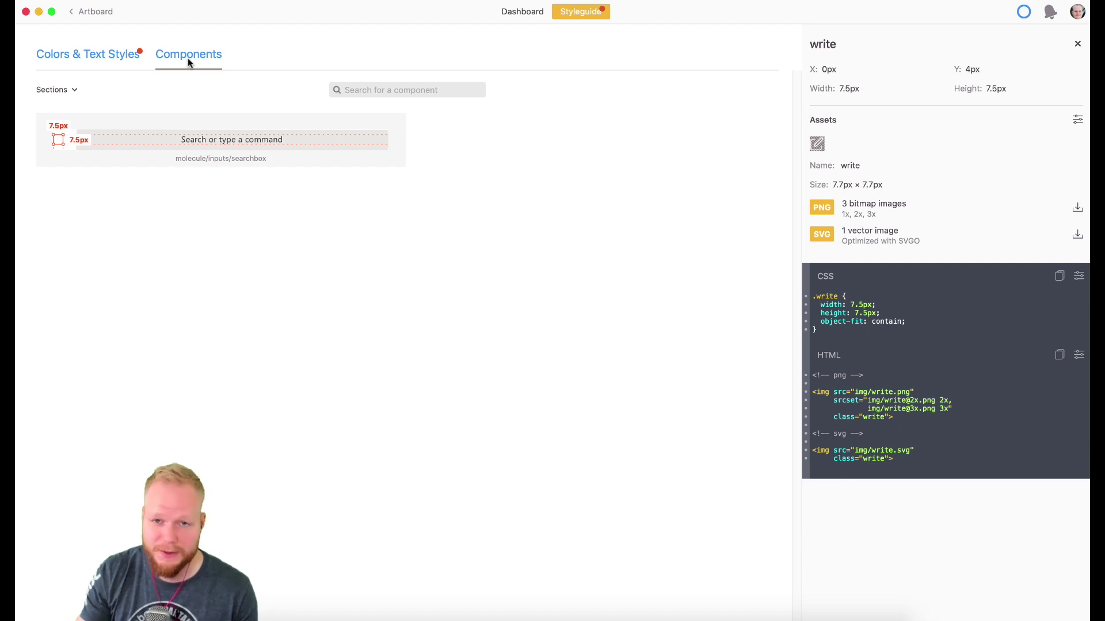
pyautogui.click(104, 56)
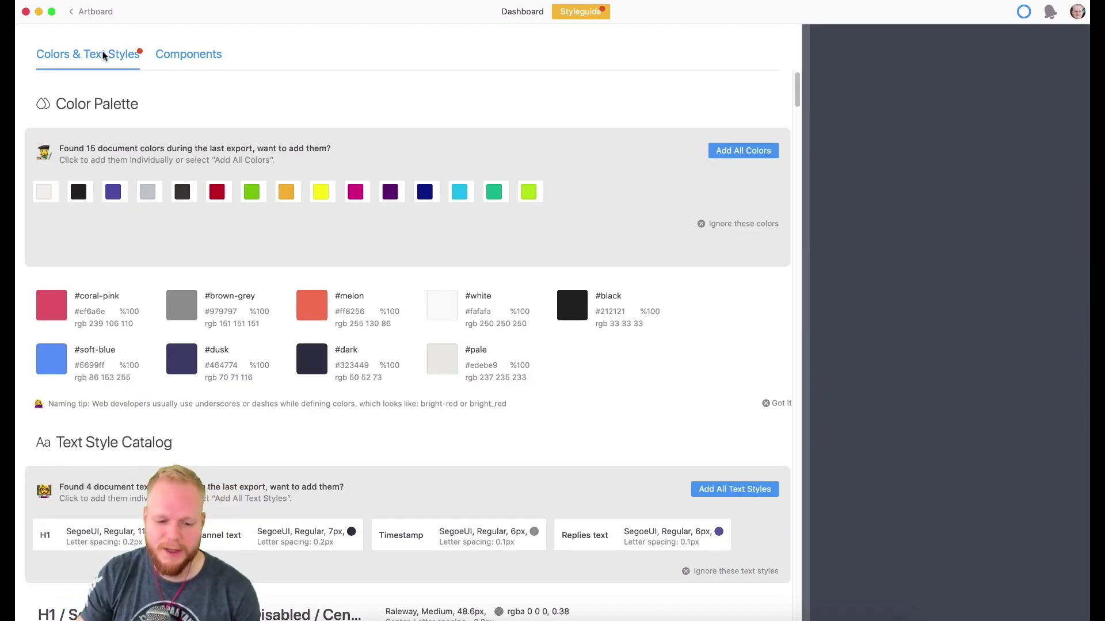
pyautogui.click(195, 53)
pyautogui.click(107, 12)
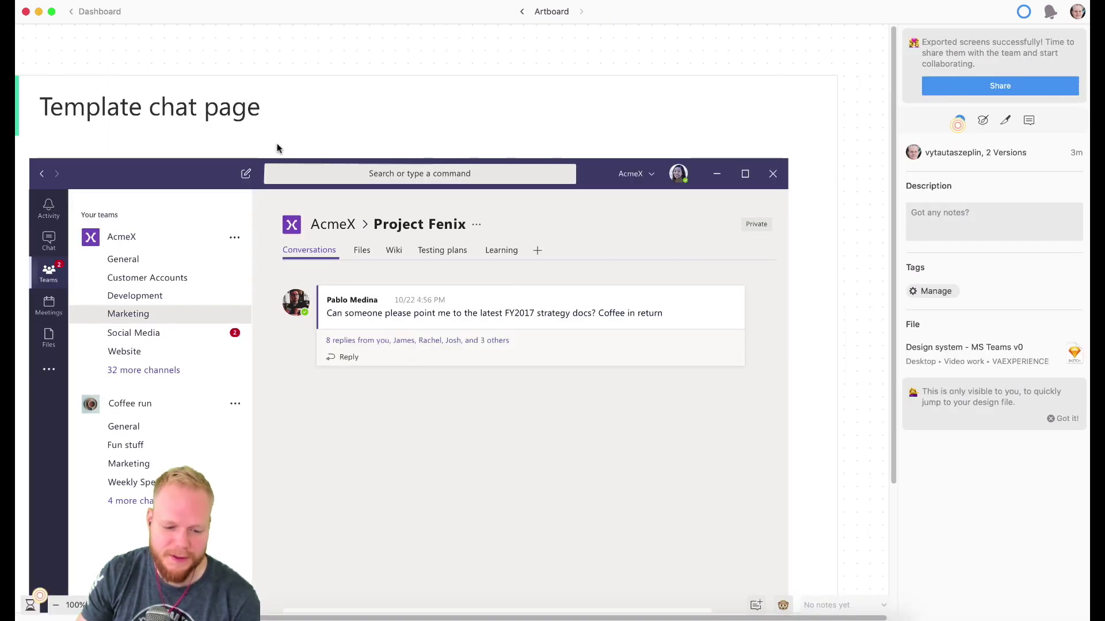
pyautogui.click(464, 338)
pyautogui.click(300, 309)
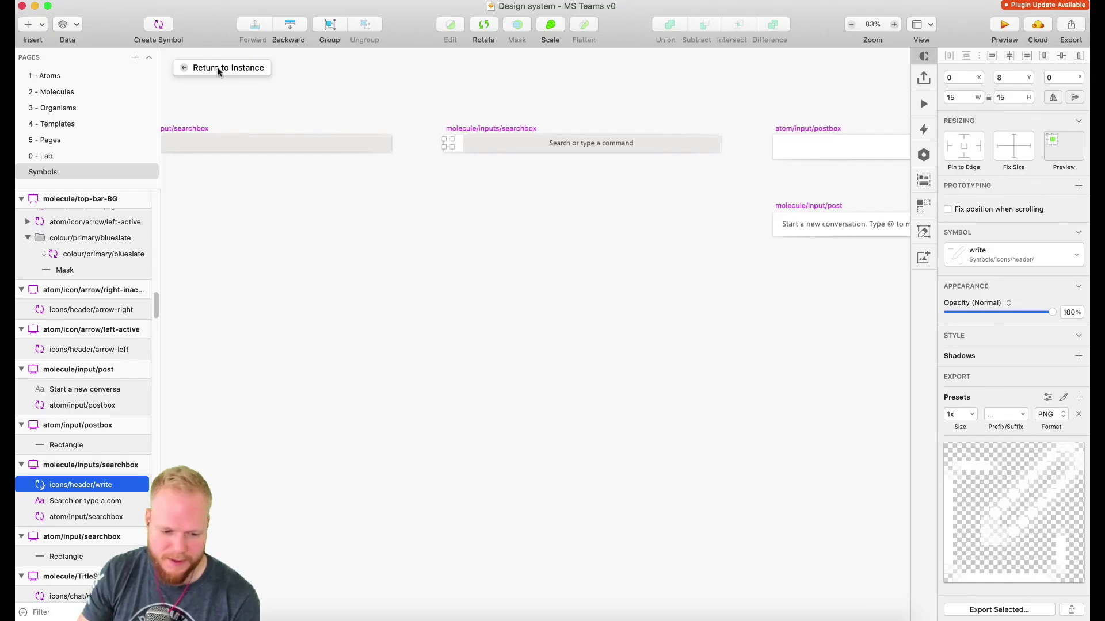
# Leave the symbol master and browse Molecules and Organisms down to the chat card's avatar.
pyautogui.click(217, 66)
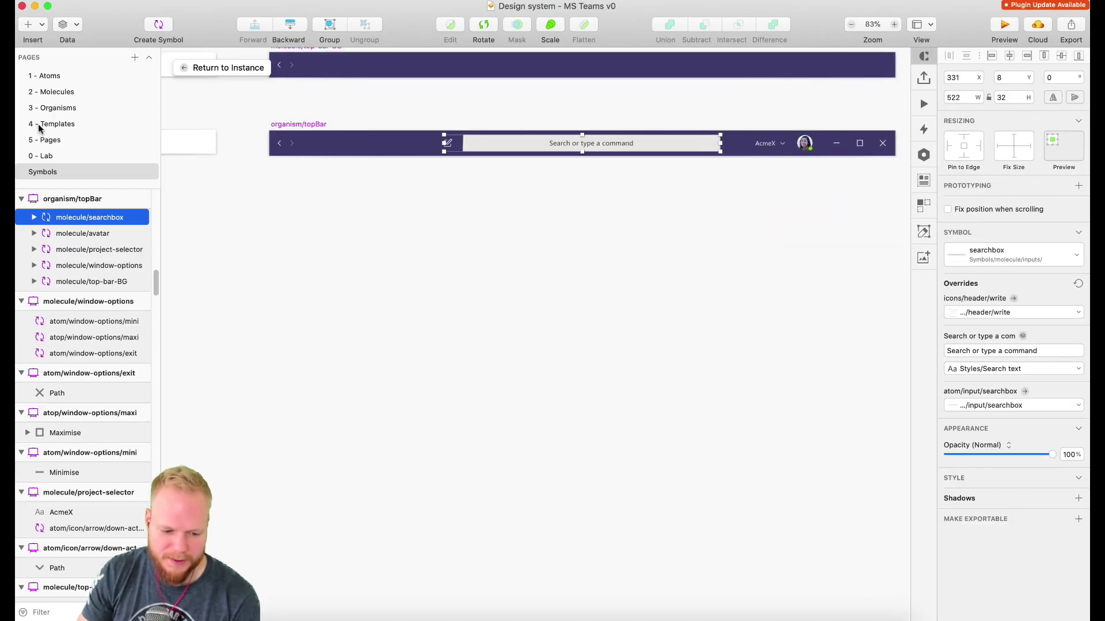
pyautogui.click(51, 92)
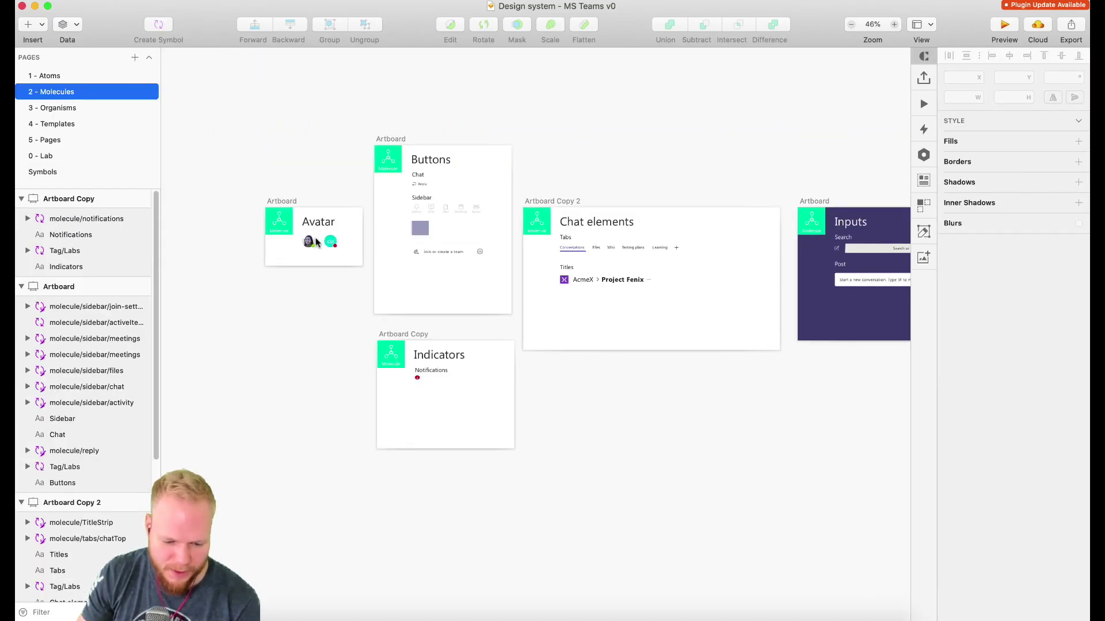
pyautogui.click(317, 242)
pyautogui.click(51, 107)
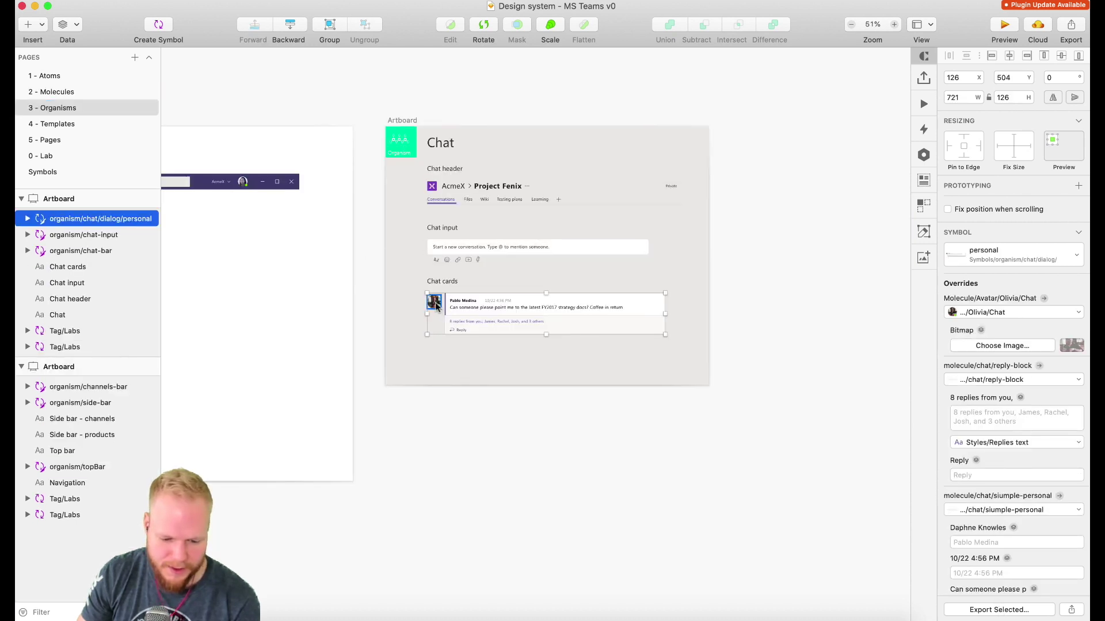
pyautogui.doubleClick(436, 305)
pyautogui.doubleClick(435, 304)
pyautogui.press('Escape')
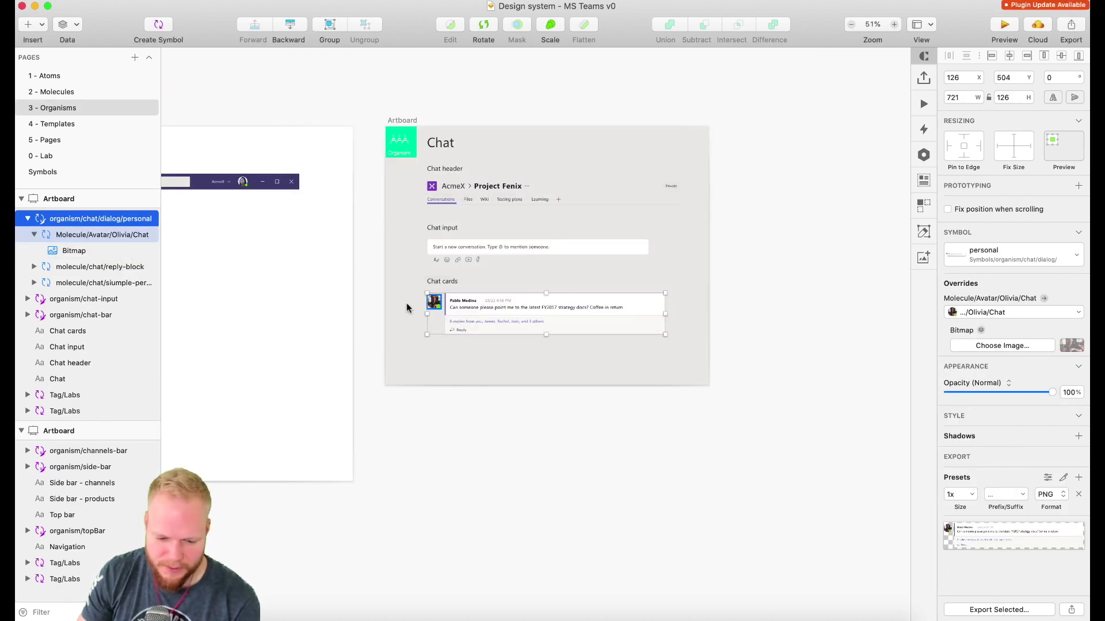
# Make the avatar inside the chat card symbol master exportable as PNG, then return to the instance.
pyautogui.doubleClick(436, 305)
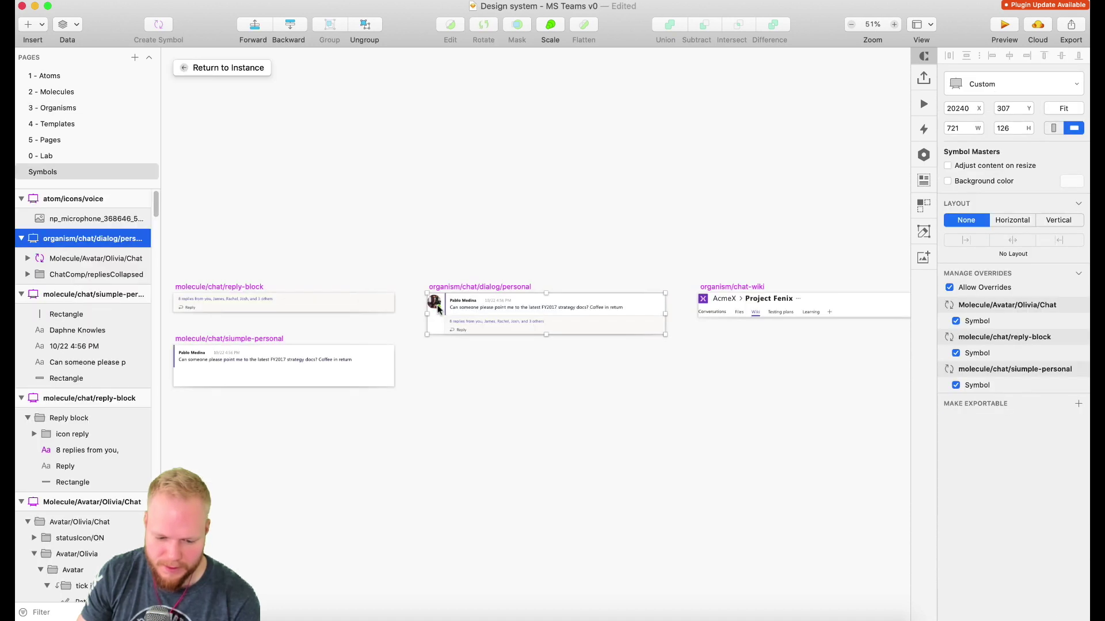
pyautogui.click(437, 308)
pyautogui.click(983, 426)
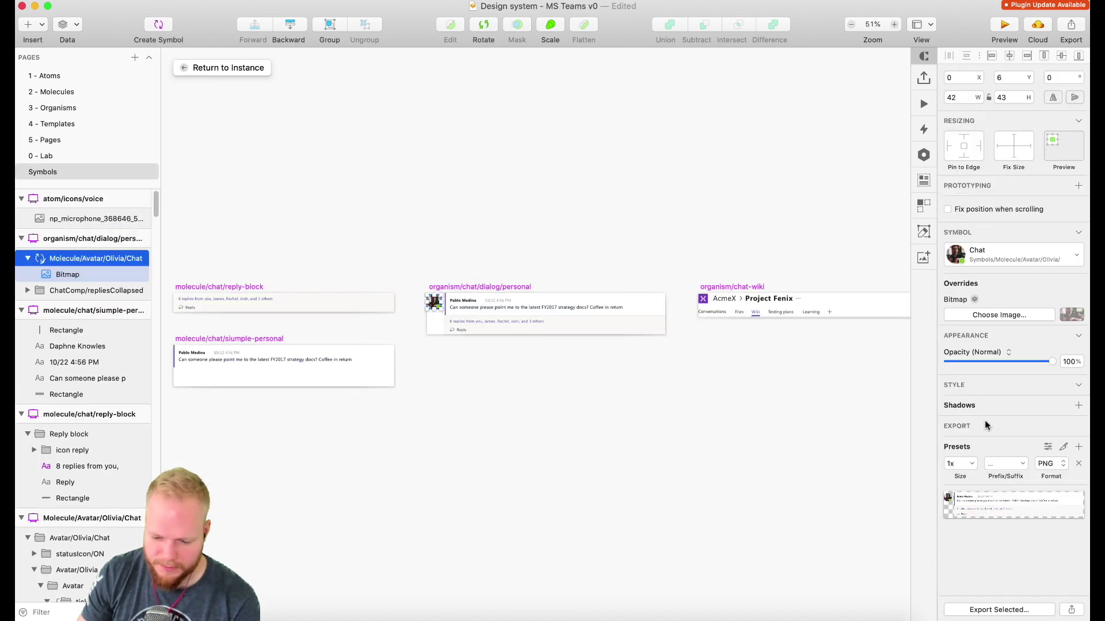
pyautogui.click(473, 344)
pyautogui.click(208, 68)
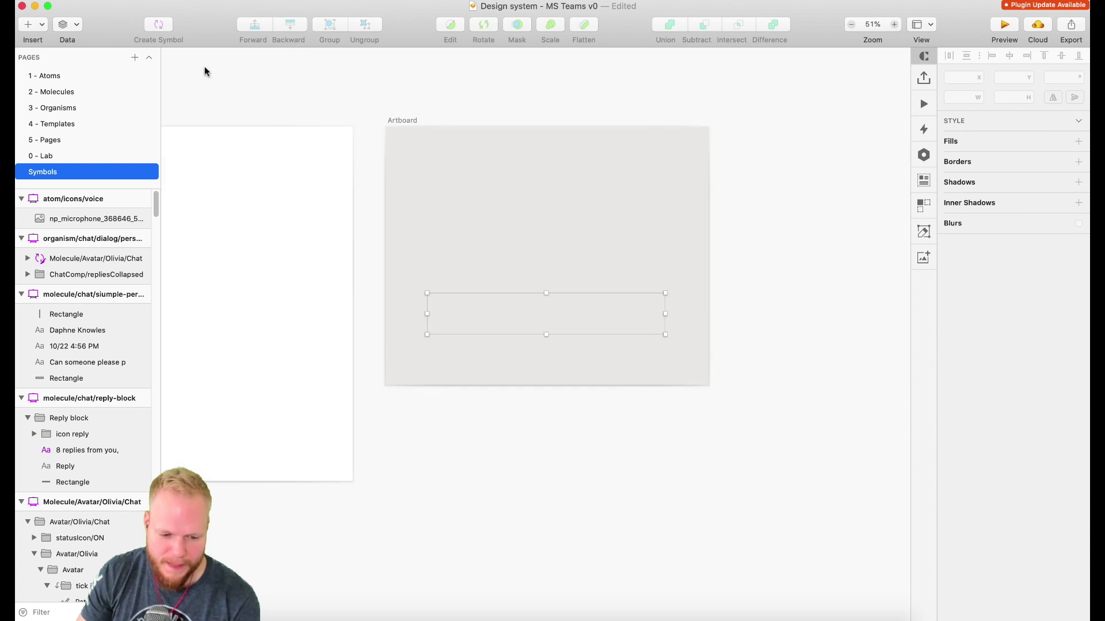
# Export the Chat artboard to Zeplin with Export Selected…, saving the document first.
pyautogui.click(368, 6)
pyautogui.moveTo(397, 85)
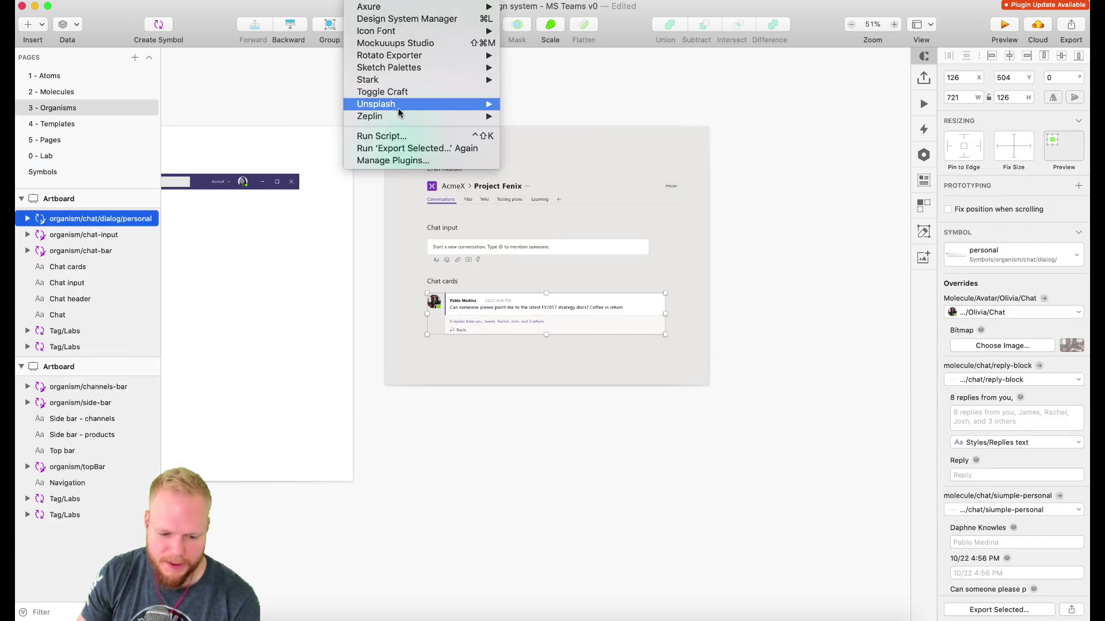
pyautogui.moveTo(403, 117)
pyautogui.click(534, 117)
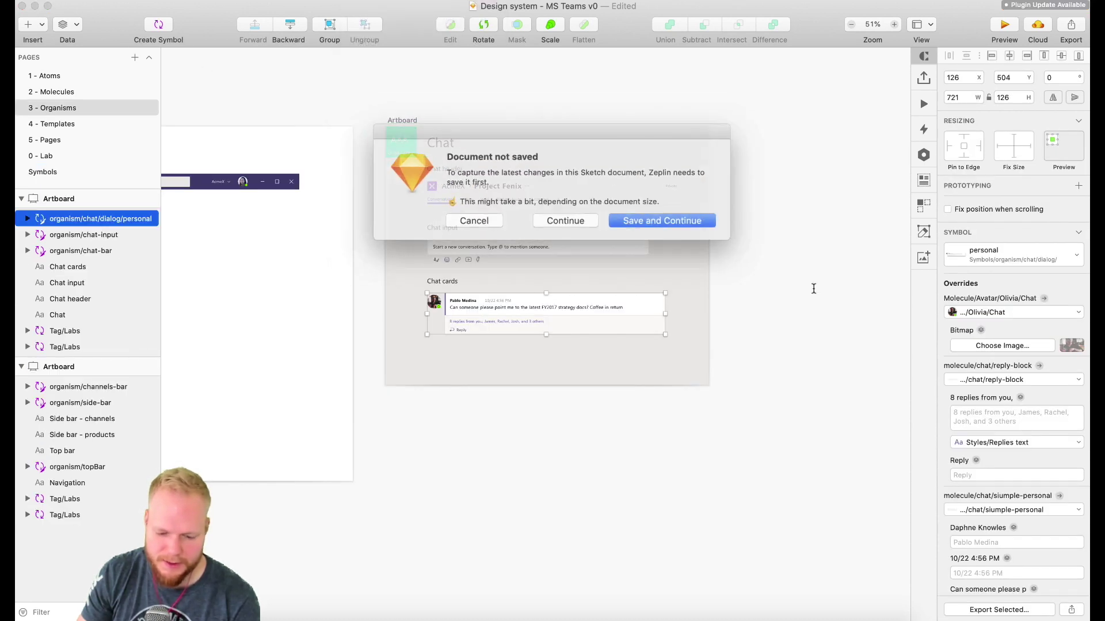
pyautogui.click(649, 217)
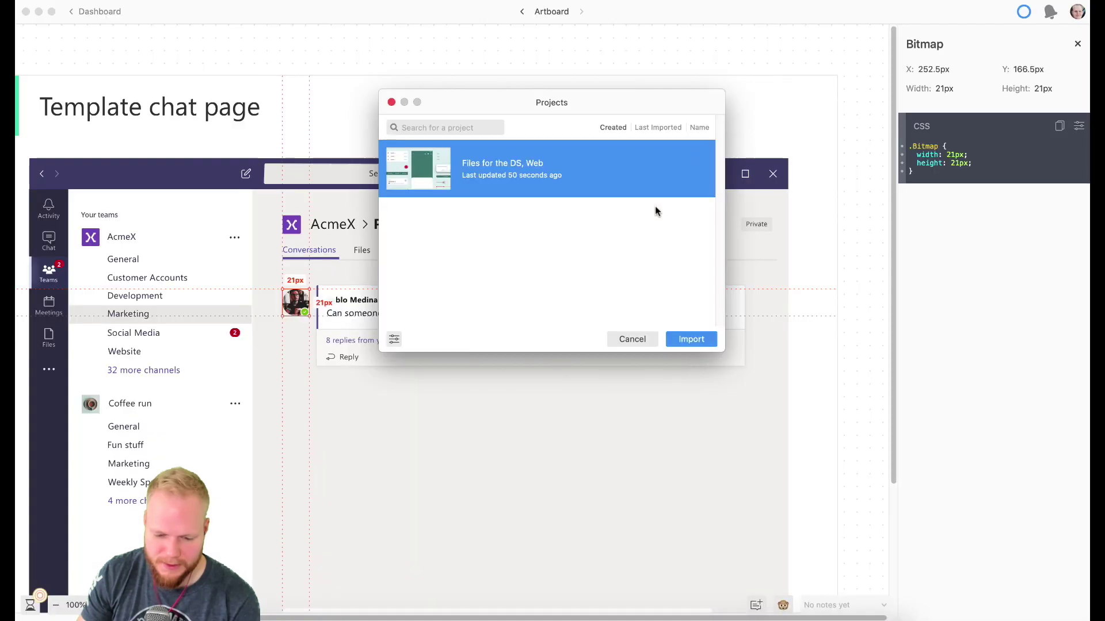
# Import into Files for the DS, then check the chat-card avatar's 21×21.7px PNG/JPG downloads at 1x–3x.
pyautogui.click(696, 340)
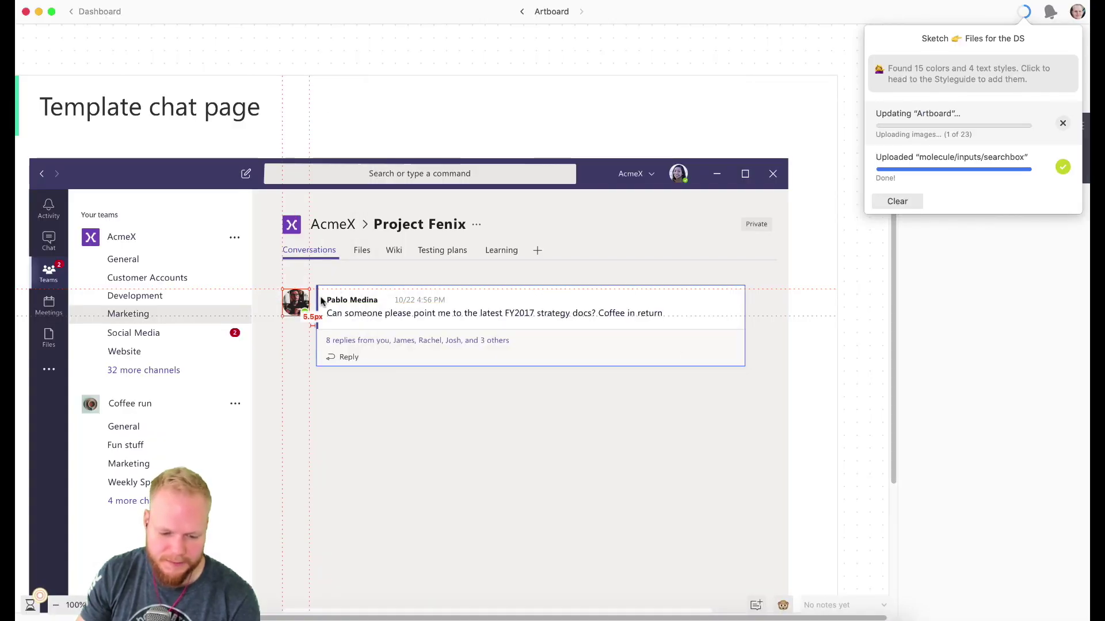
pyautogui.click(897, 200)
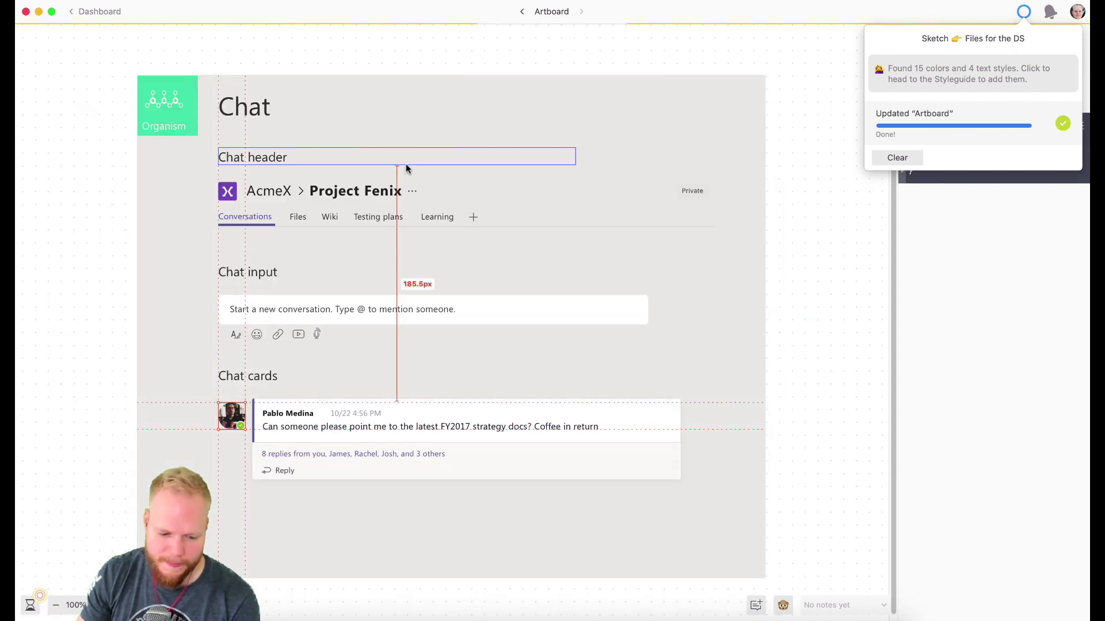
pyautogui.click(136, 298)
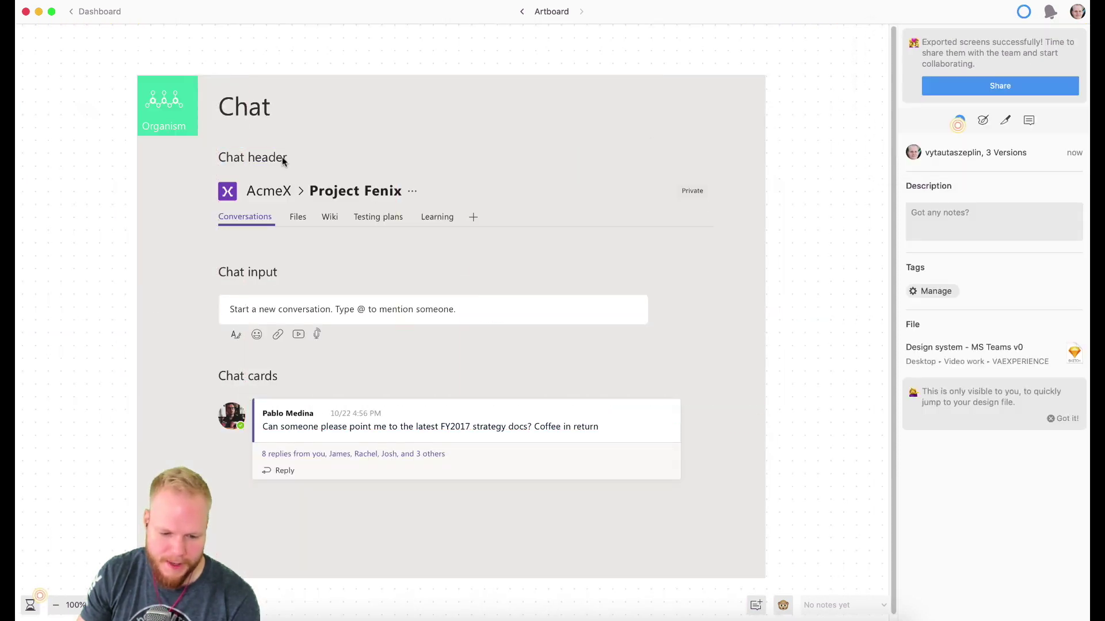
pyautogui.click(238, 403)
pyautogui.click(239, 415)
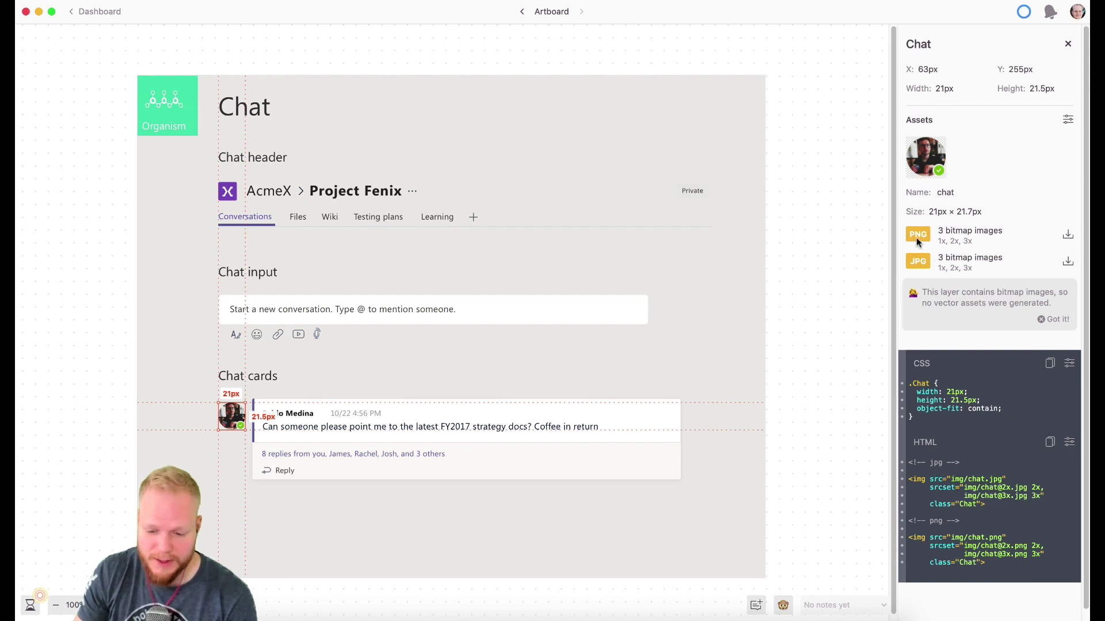
# Return to the Files for the DS dashboard and reopen the Chat Artboard screen.
pyautogui.click(75, 12)
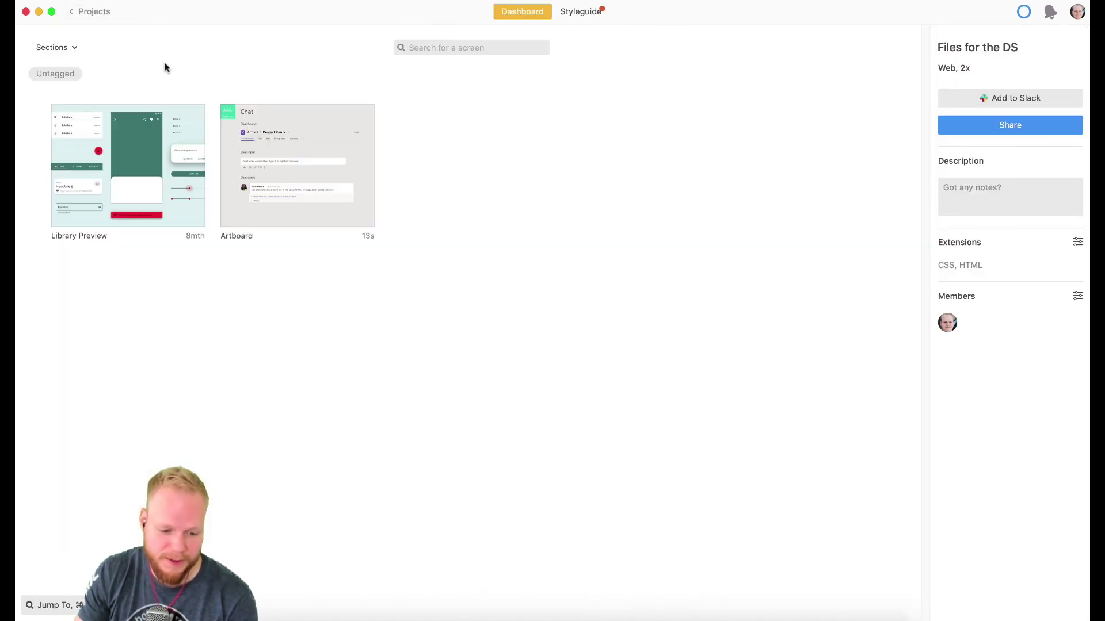
pyautogui.doubleClick(278, 205)
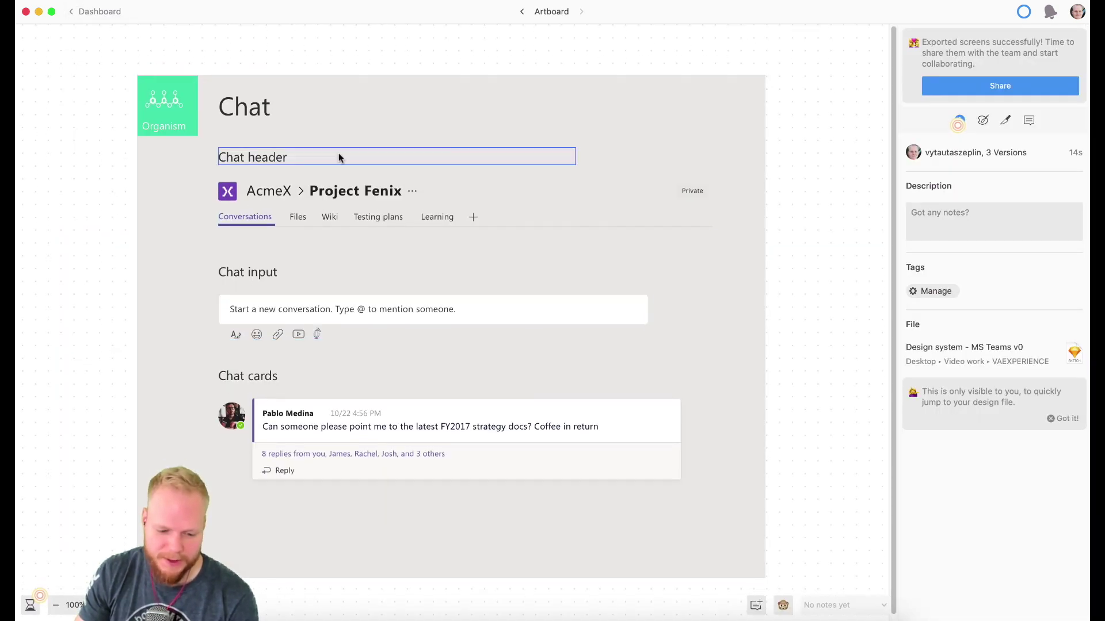